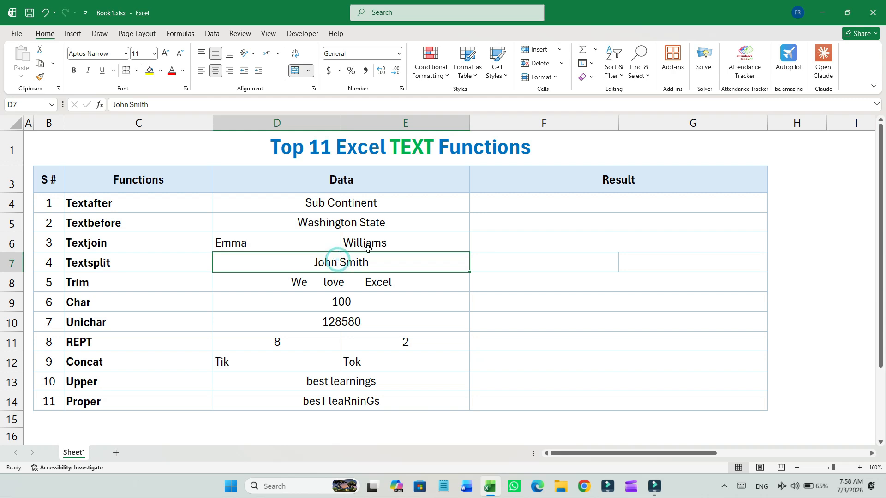
- In F4, enter a TEXTAFTER formula that returns the text of D4 after the space delimiter
{"action": "left_click", "coordinate": [333, 286]}
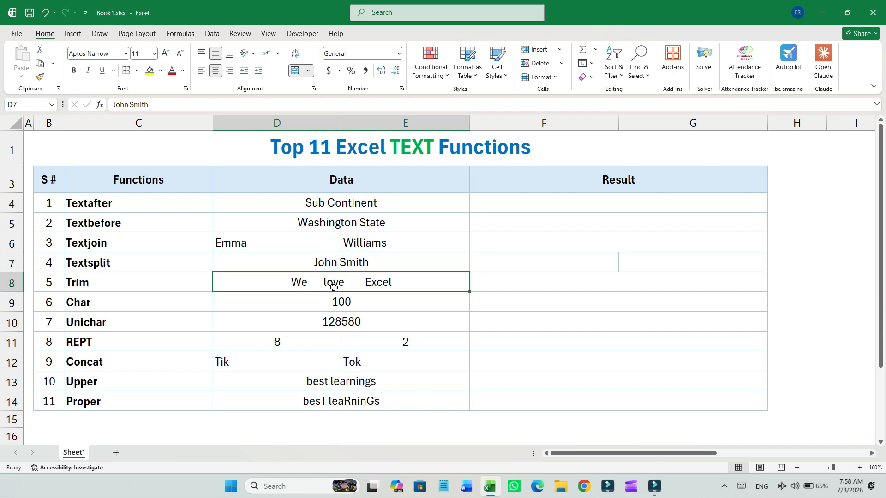
{"action": "left_click", "coordinate": [357, 308]}
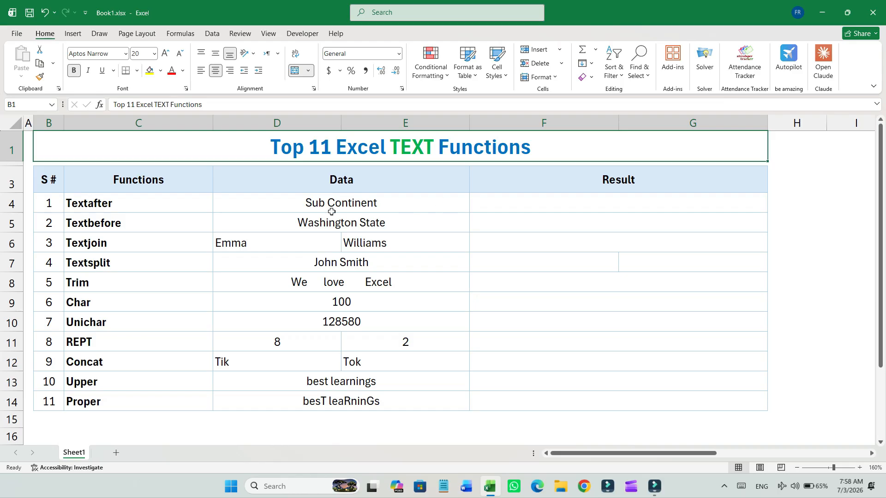
{"action": "left_click", "coordinate": [150, 204]}
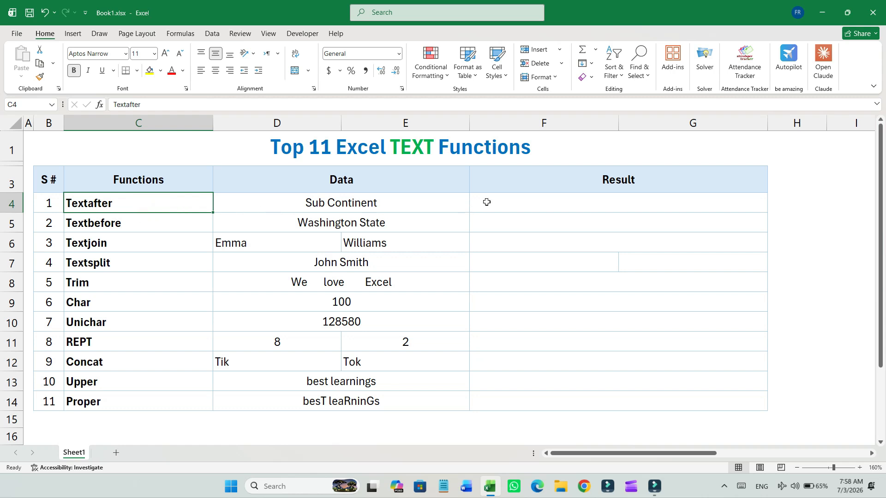
{"action": "left_click", "coordinate": [391, 210]}
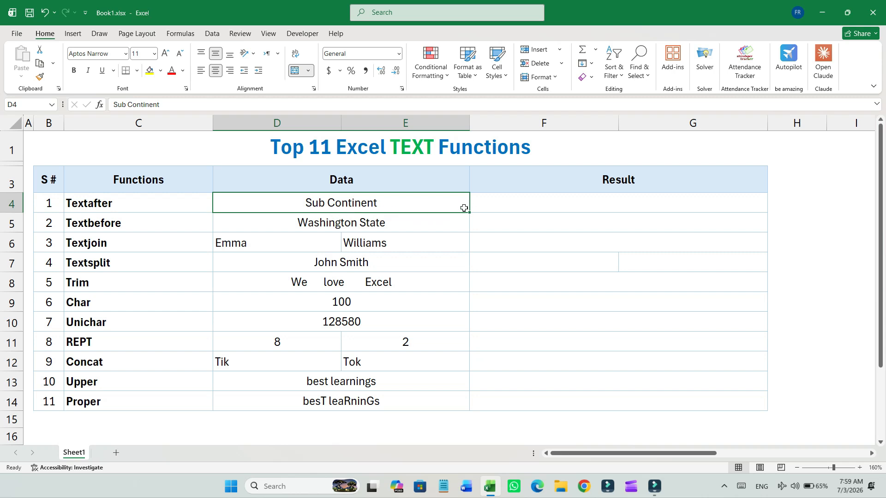
{"action": "left_click", "coordinate": [492, 206]}
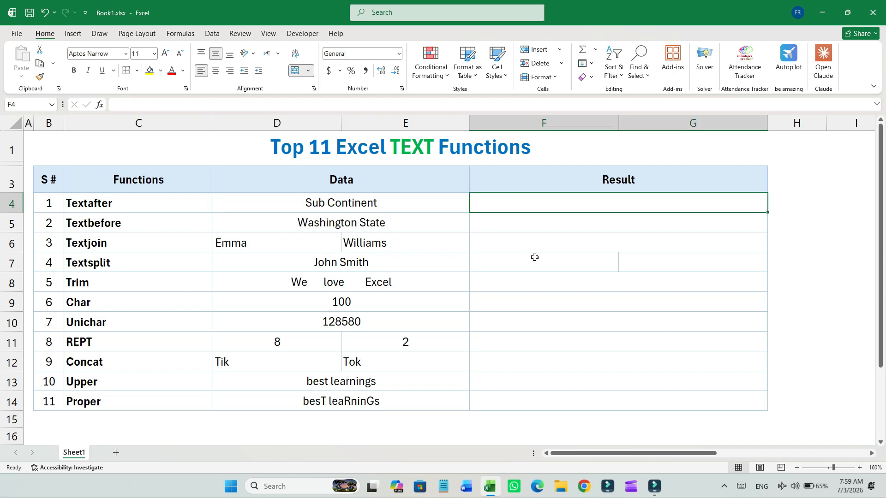
{"action": "type", "text": "="}
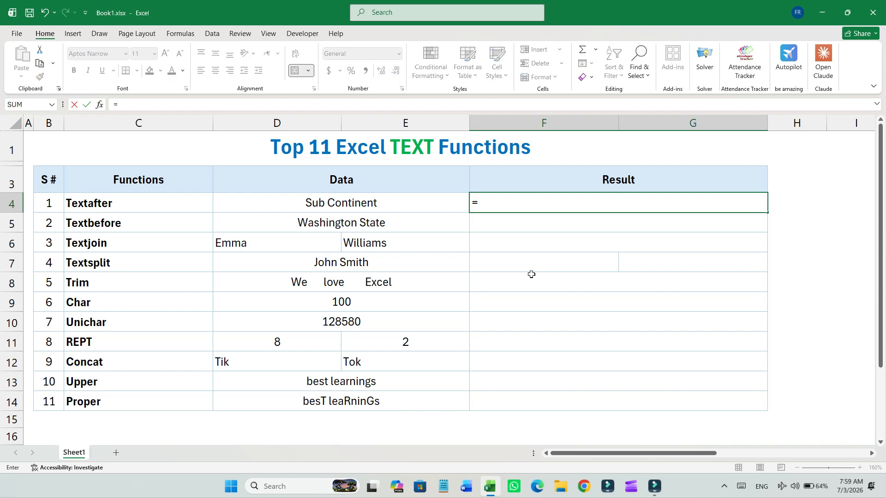
{"action": "type", "text": "TEXTAFTE"}
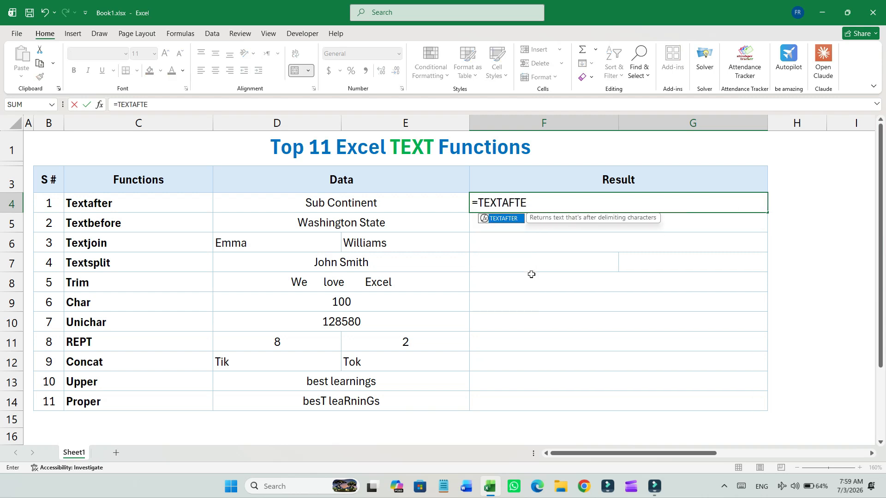
{"action": "type", "text": "R("}
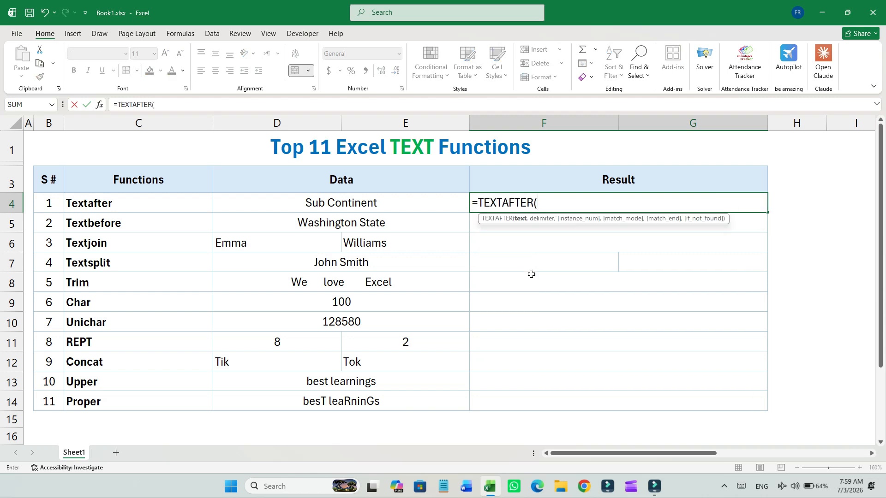
{"action": "key", "text": "Left"}
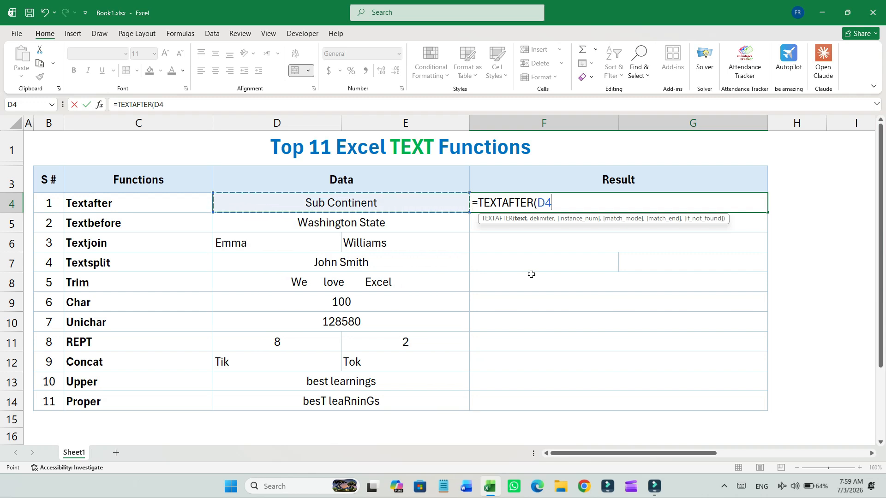
{"action": "type", "text": ","}
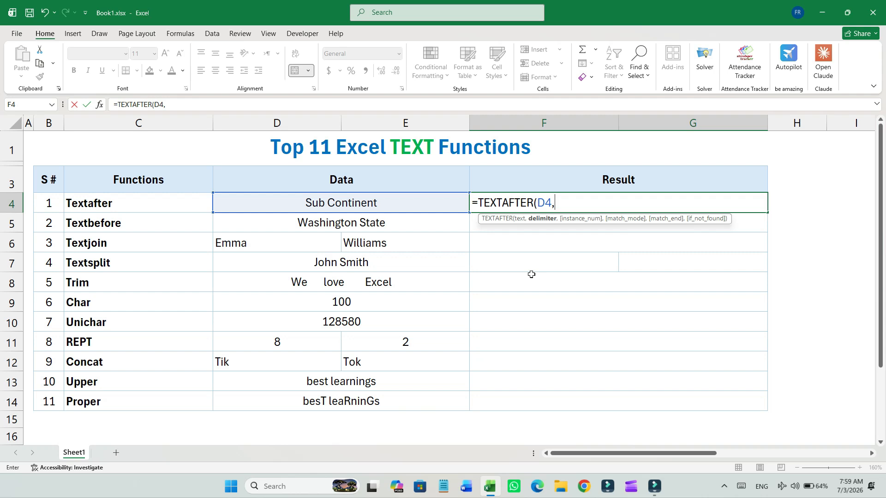
{"action": "type", "text": "\" \")"}
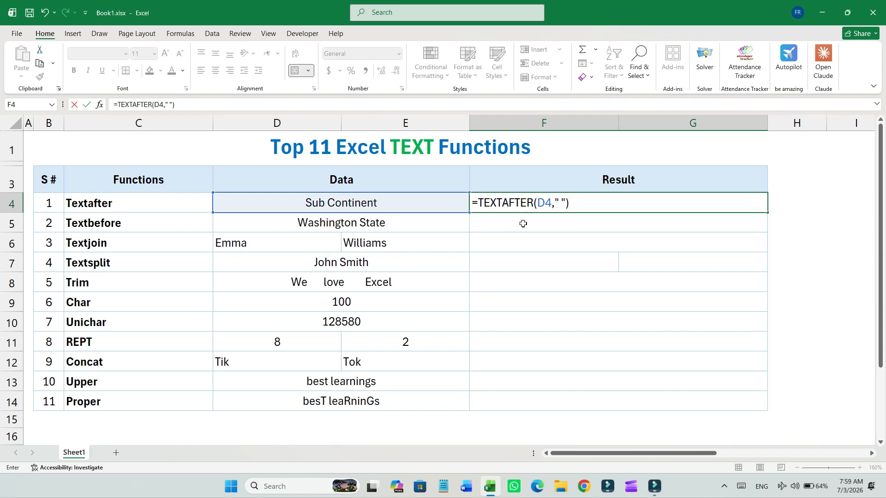
{"action": "key", "text": "Return"}
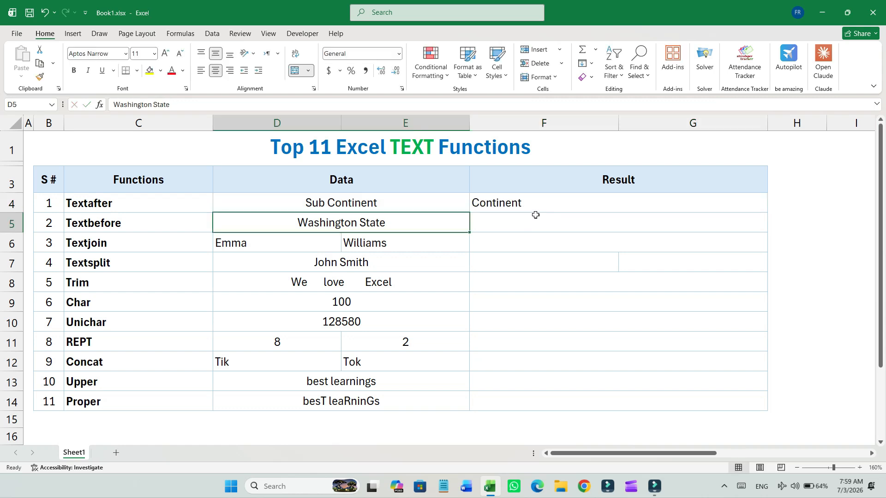
- Examine the Textbefore sample text in D5 by opening the cell and highlighting its first word
{"action": "left_click", "coordinate": [379, 199]}
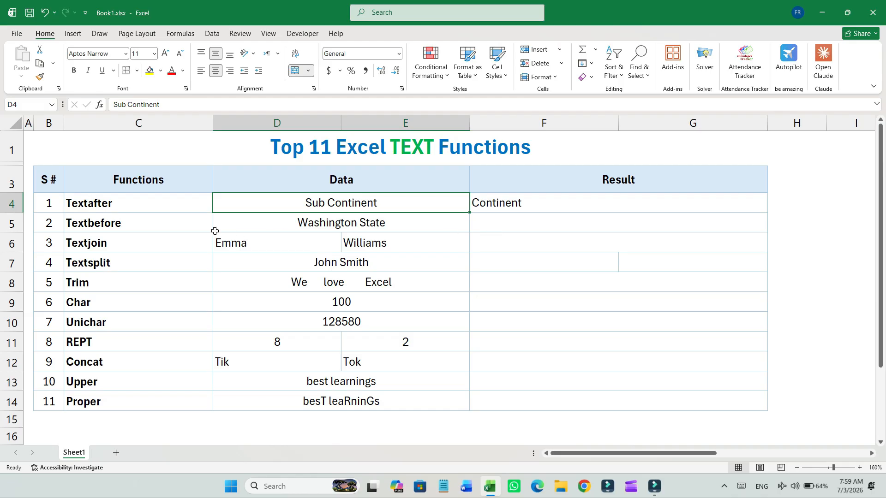
{"action": "left_click", "coordinate": [170, 228]}
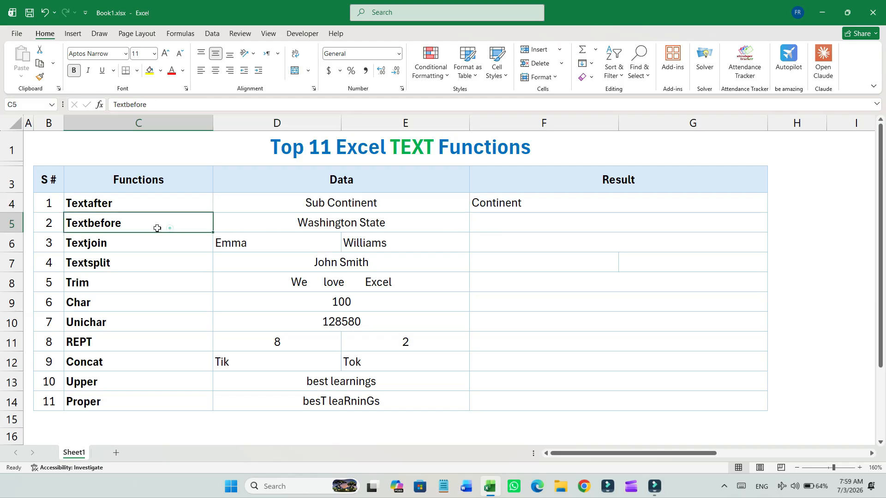
{"action": "left_click", "coordinate": [341, 227]}
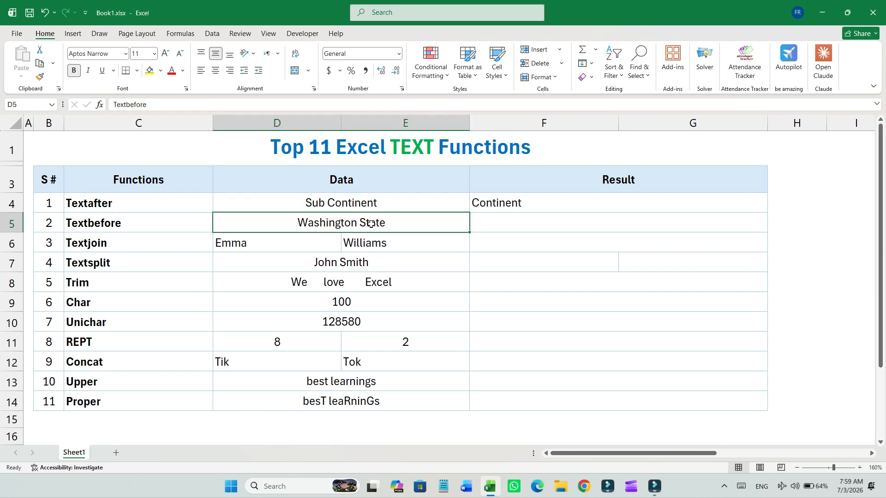
{"action": "double_click", "coordinate": [348, 222]}
{"action": "left_click_drag", "start_coordinate": [357, 223], "coordinate": [263, 229]}
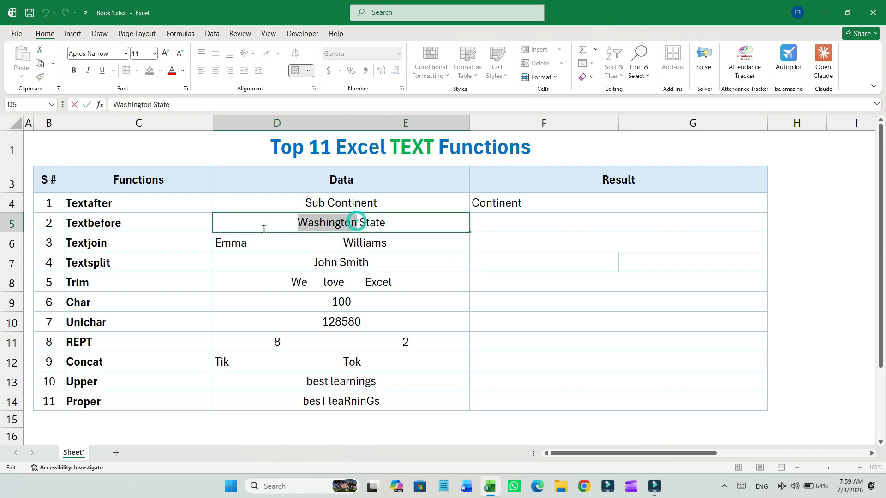
{"action": "key", "text": "Tab"}
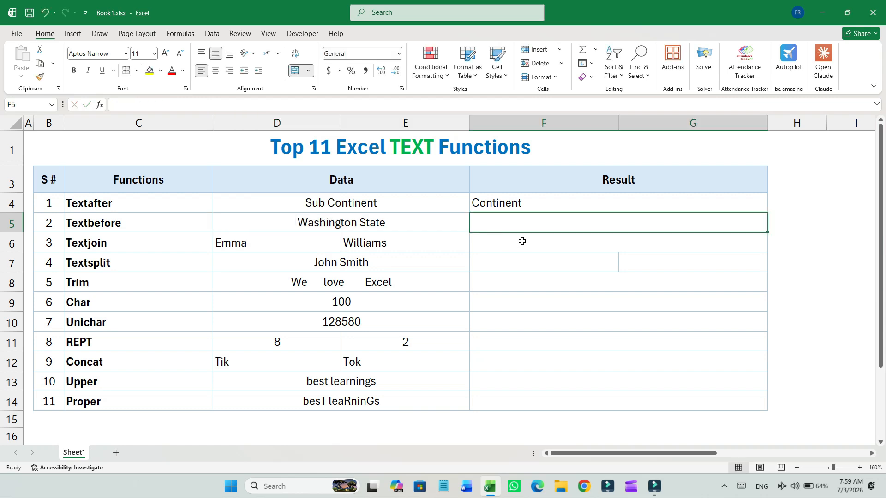
- In F5, enter a TEXTBEFORE formula that returns the text of D5 before the space delimiter
{"action": "left_click", "coordinate": [490, 226]}
{"action": "type", "text": "=TEXT"}
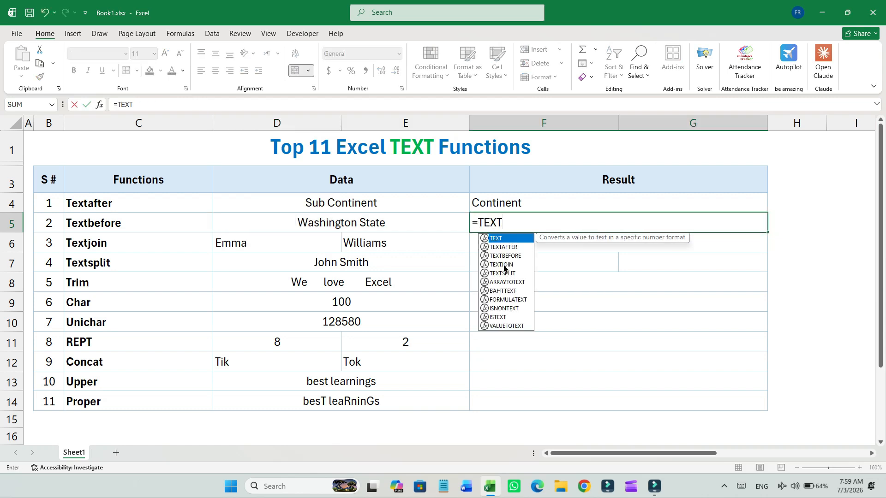
{"action": "type", "text": "BEFORE"}
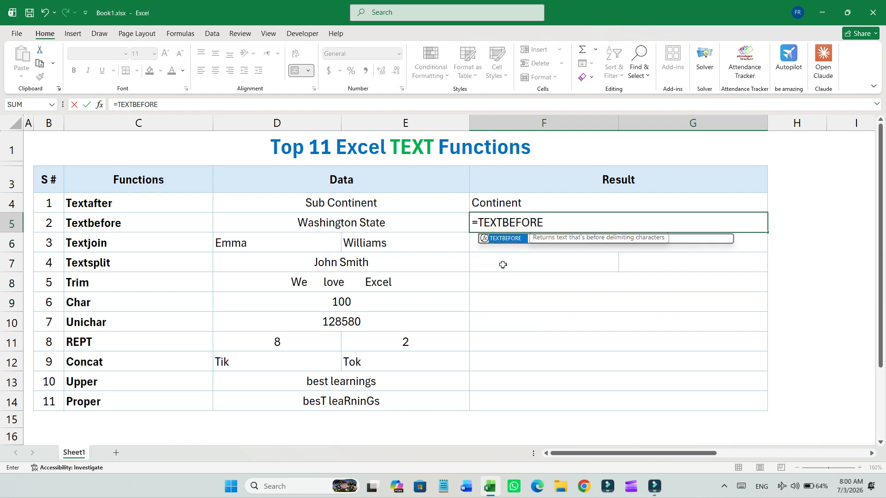
{"action": "type", "text": "("}
{"action": "key", "text": "Left"}
{"action": "type", "text": ","}
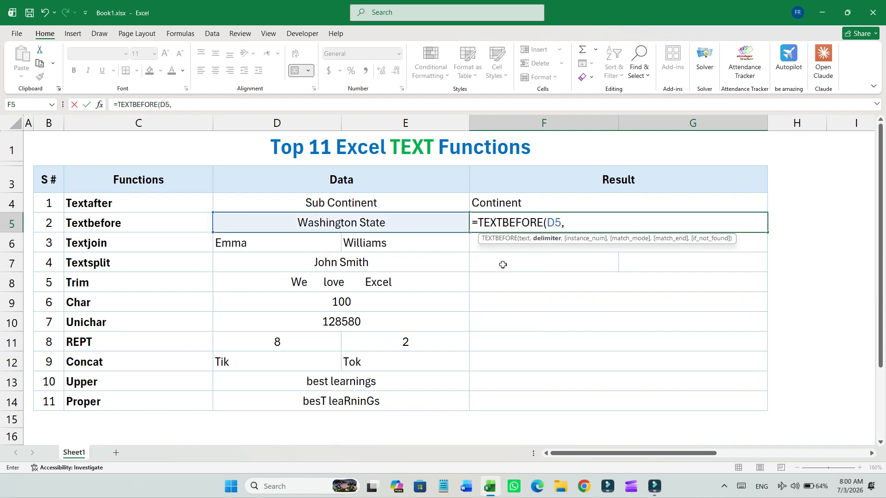
{"action": "type", "text": "\" \")"}
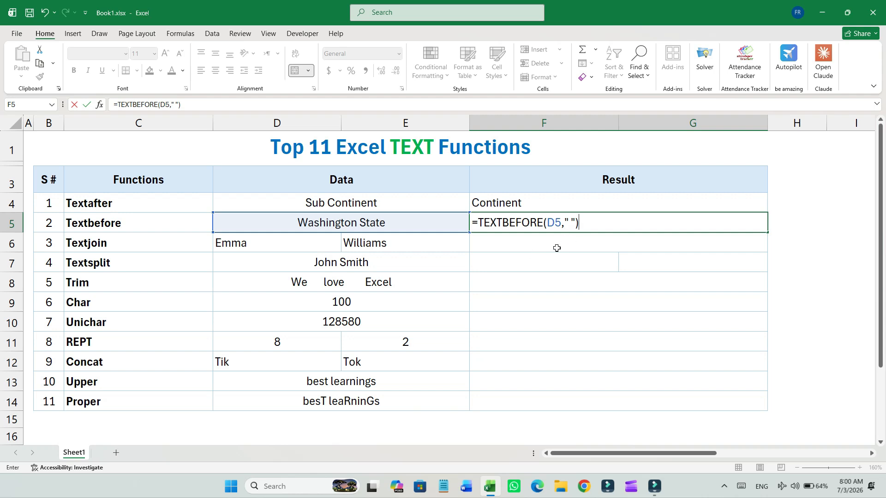
{"action": "key", "text": "Return"}
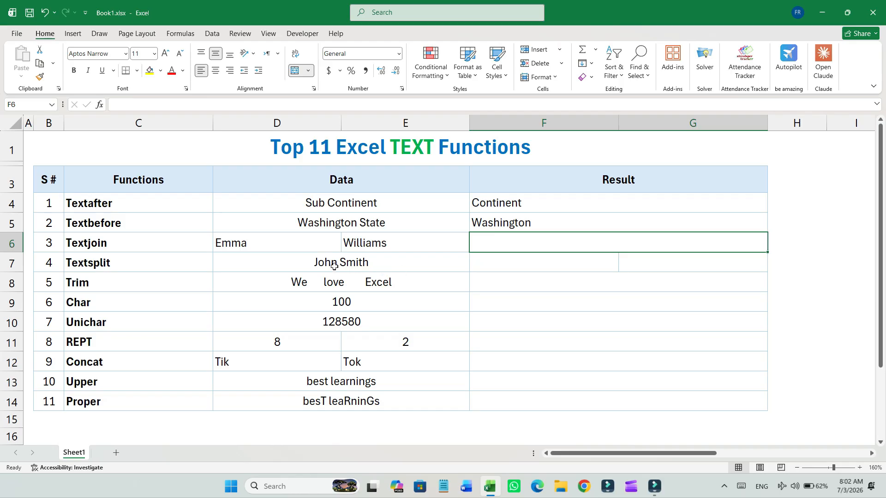
- In F6, enter a TEXTJOIN formula joining D6 and E6 with a space delimiter, ignoring empty cells (TRUE)
{"action": "left_click", "coordinate": [161, 246]}
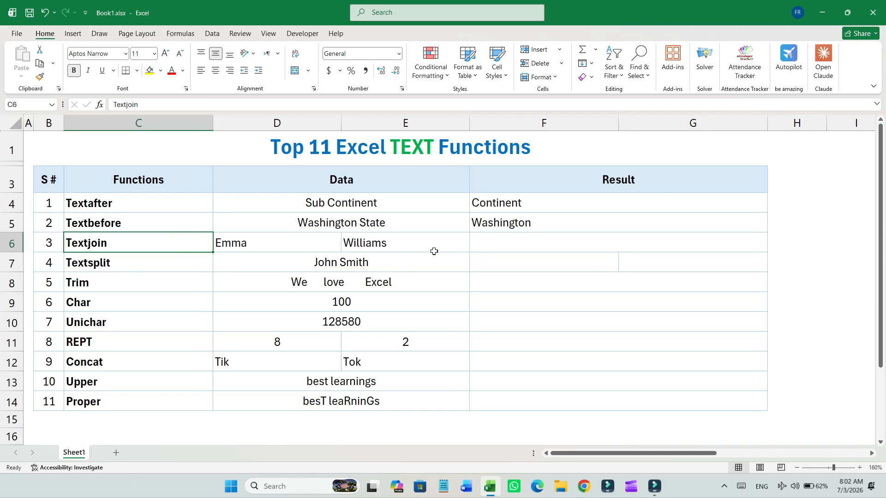
{"action": "left_click_drag", "start_coordinate": [283, 245], "coordinate": [378, 246]}
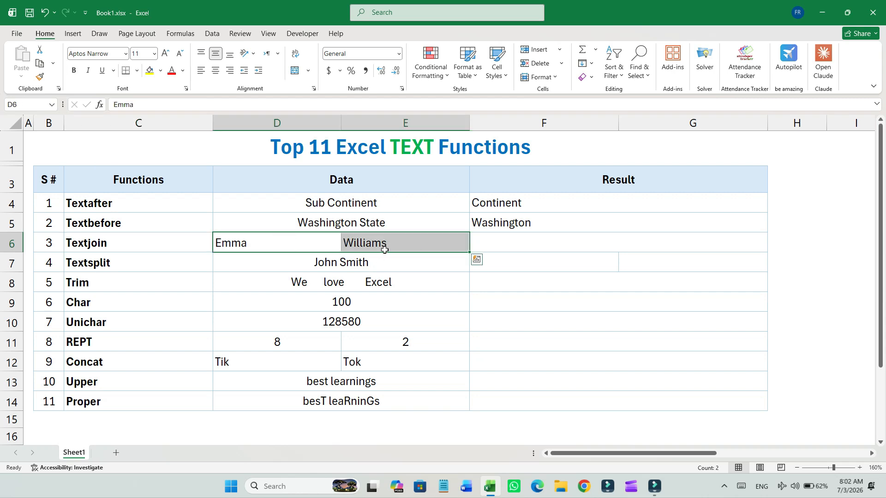
{"action": "left_click", "coordinate": [496, 251]}
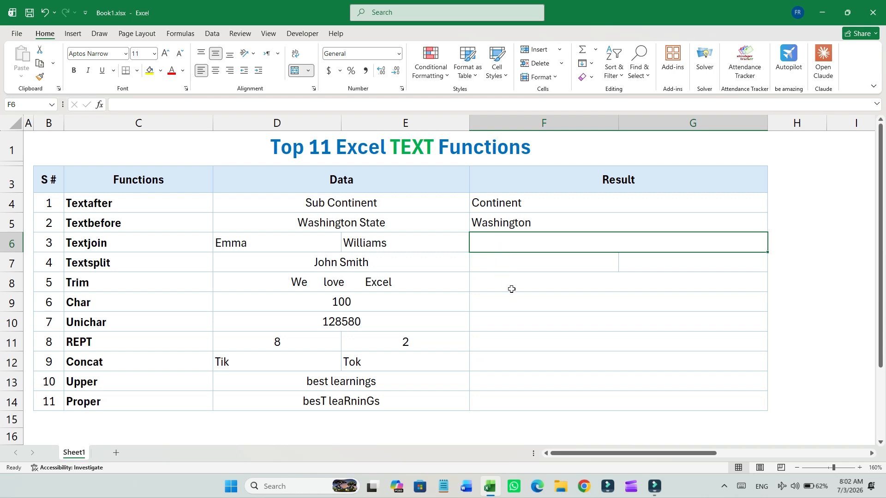
{"action": "type", "text": "=TEXT"}
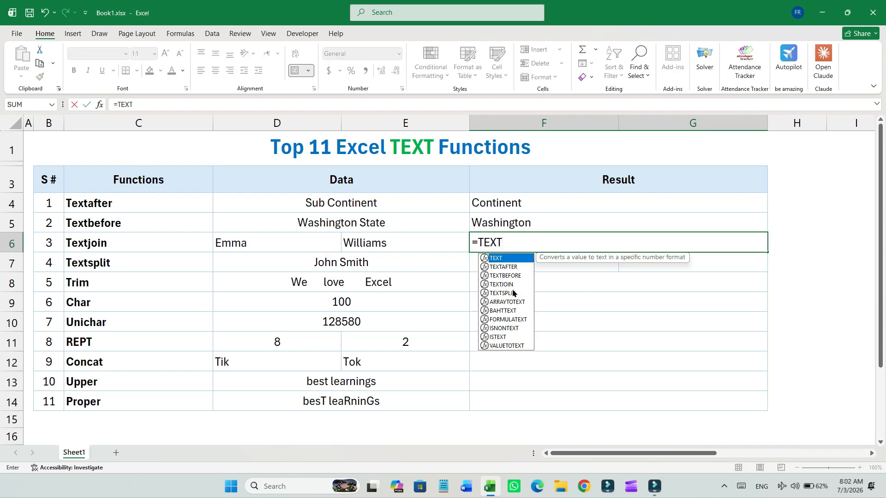
{"action": "type", "text": "JOIN("}
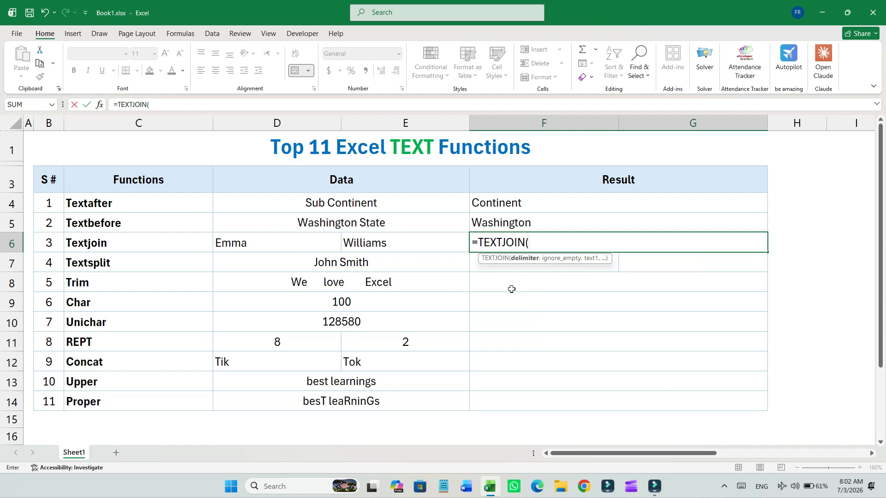
{"action": "type", "text": "\" \","}
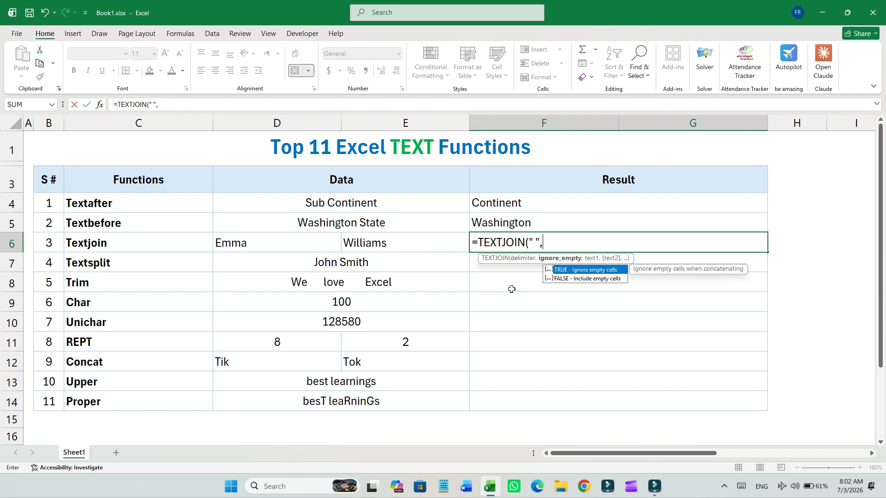
{"action": "type", "text": "TRUE"}
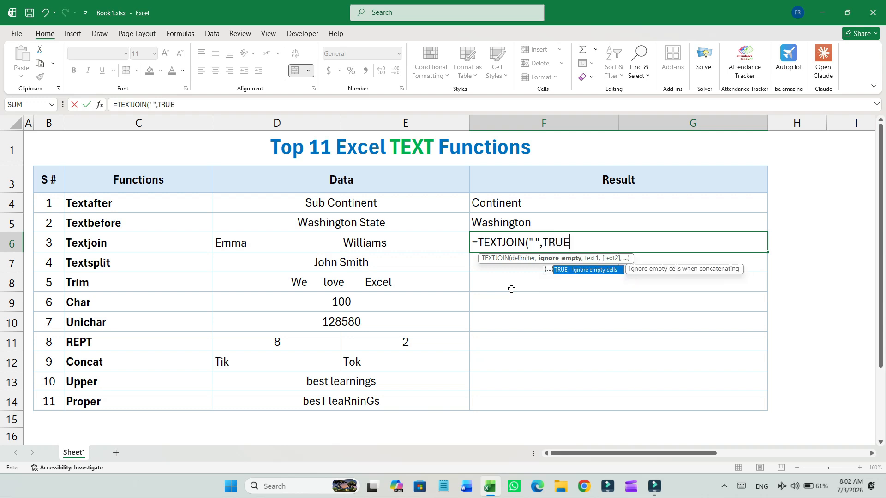
{"action": "type", "text": ","}
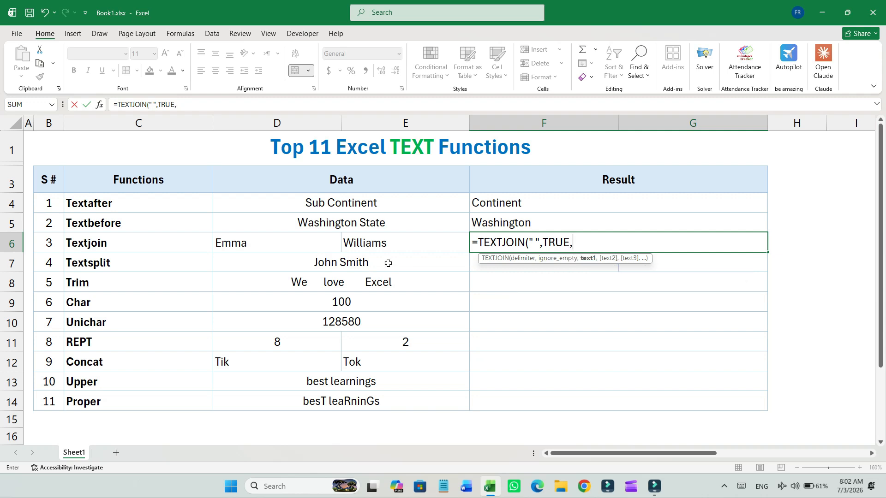
{"action": "left_click", "coordinate": [322, 243]}
{"action": "type", "text": ","}
{"action": "left_click", "coordinate": [365, 252]}
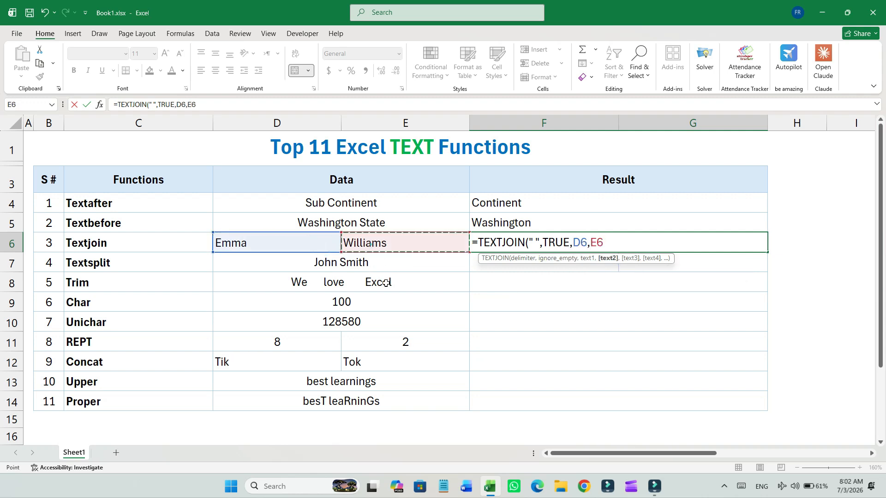
{"action": "type", "text": ")"}
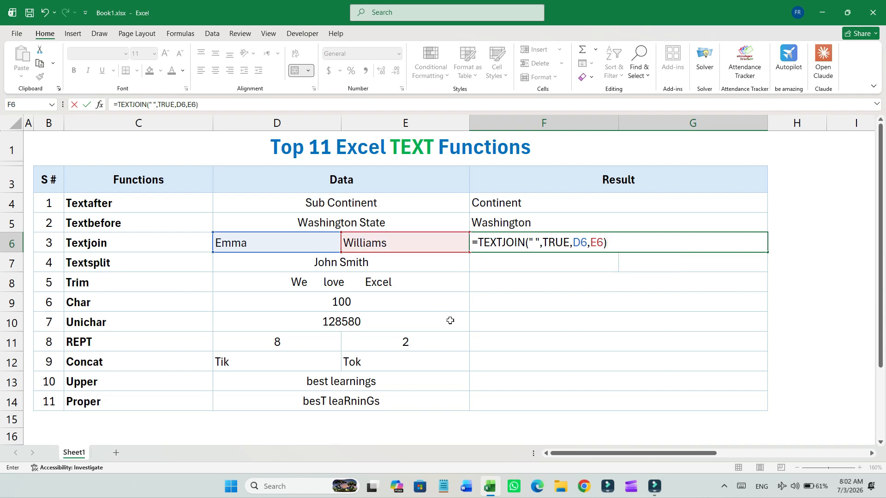
{"action": "key", "text": "Return"}
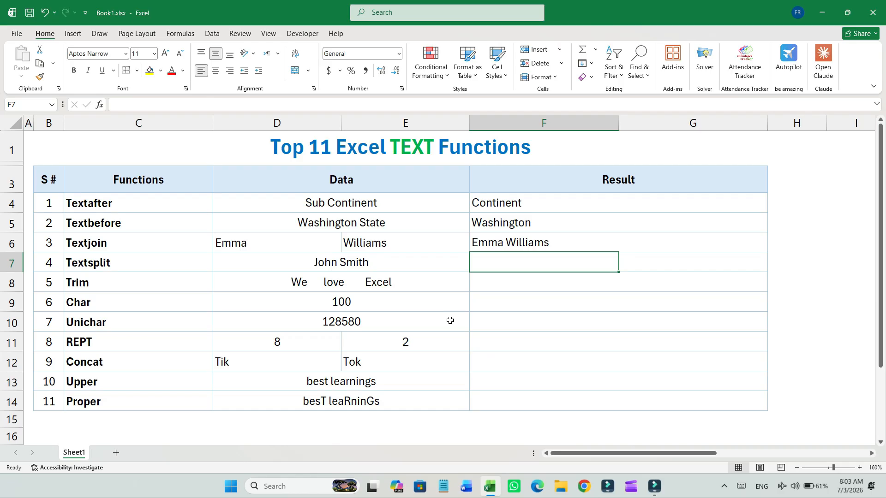
- In F7, enter a TEXTSPLIT formula that splits the text of D7 at the space delimiter
{"action": "left_click", "coordinate": [205, 261]}
{"action": "left_click", "coordinate": [364, 268]}
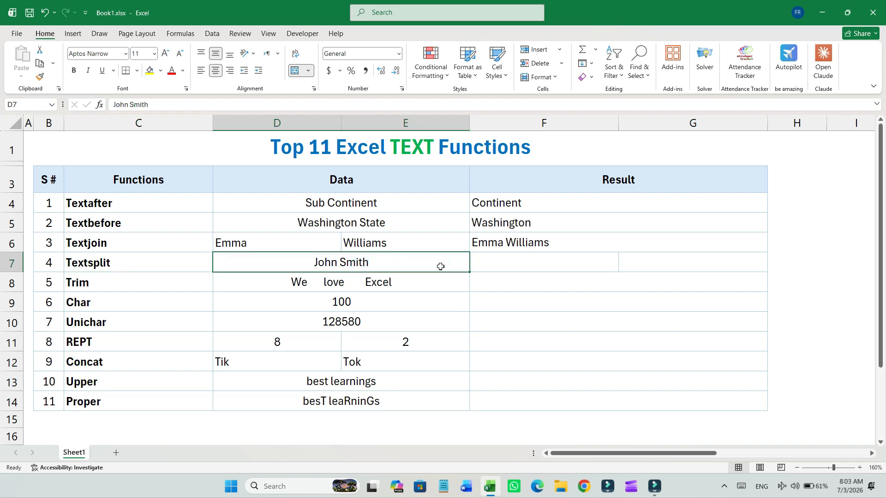
{"action": "left_click", "coordinate": [526, 255]}
{"action": "left_click", "coordinate": [663, 261]}
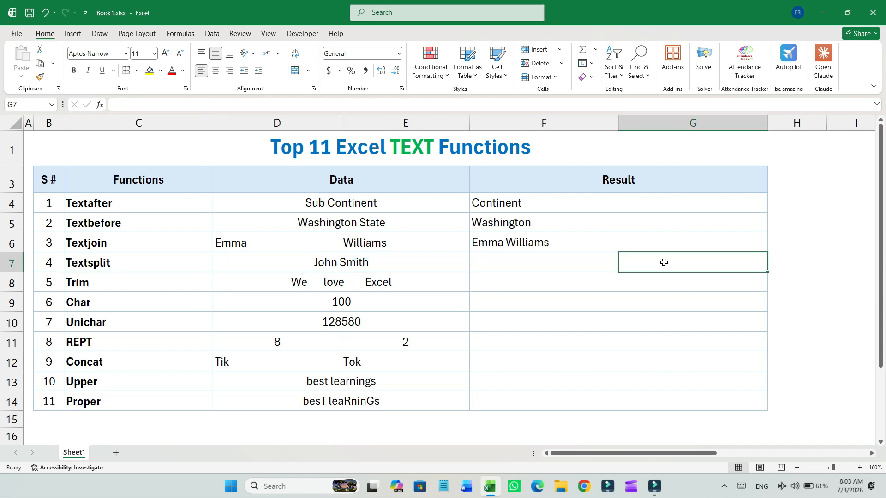
{"action": "left_click", "coordinate": [596, 263]}
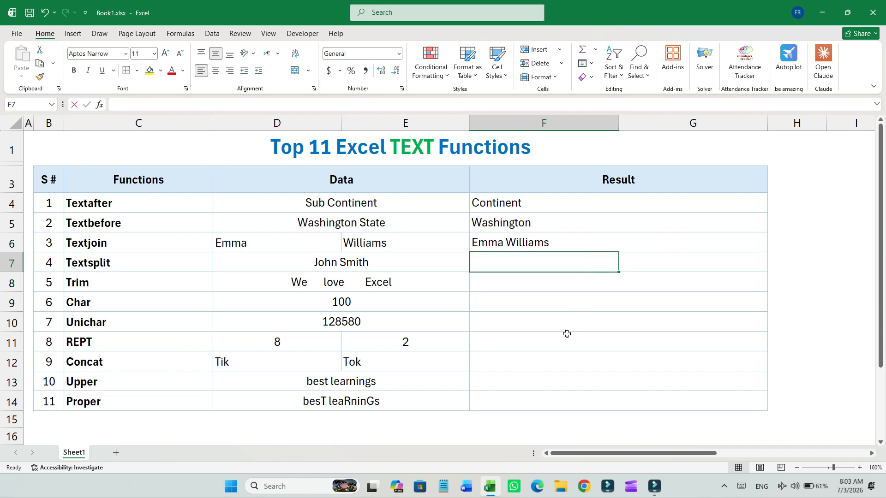
{"action": "type", "text": "=TEXT"}
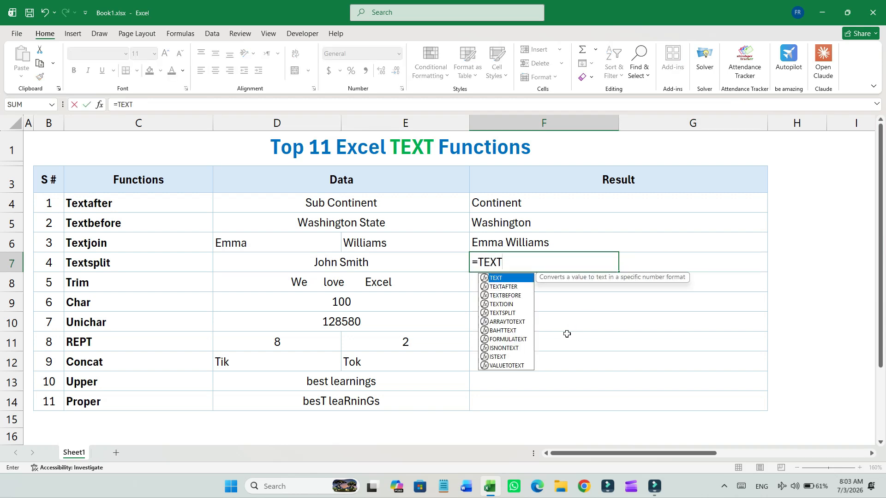
{"action": "type", "text": "SPLIT("}
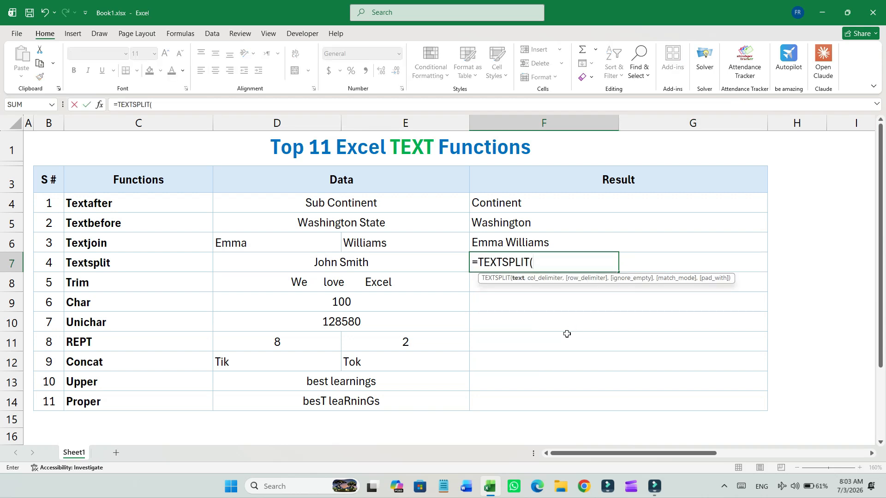
{"action": "key", "text": "Left"}
{"action": "key", "text": "Left"}
{"action": "key", "text": "Right"}
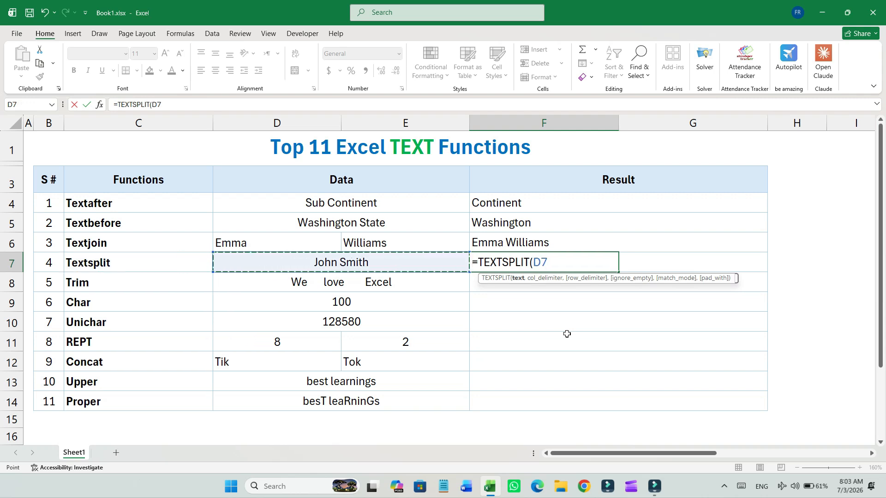
{"action": "type", "text": ","}
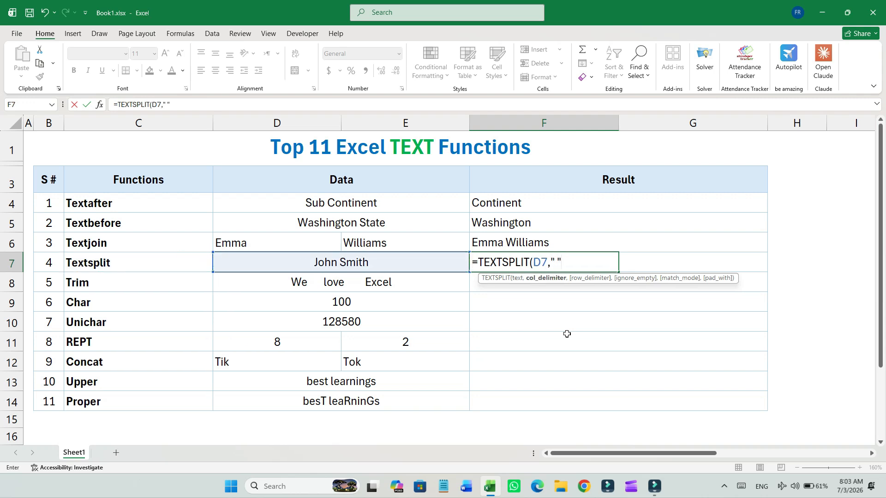
{"action": "type", "text": "\" \")"}
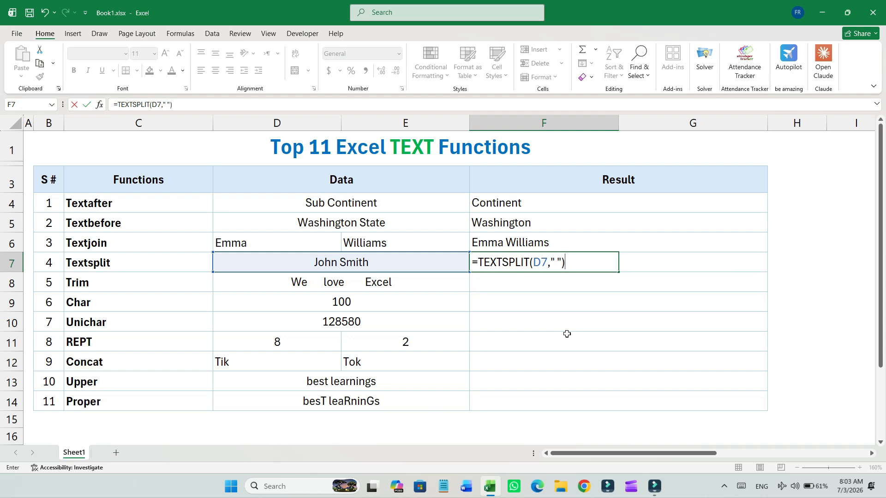
{"action": "key", "text": "Return"}
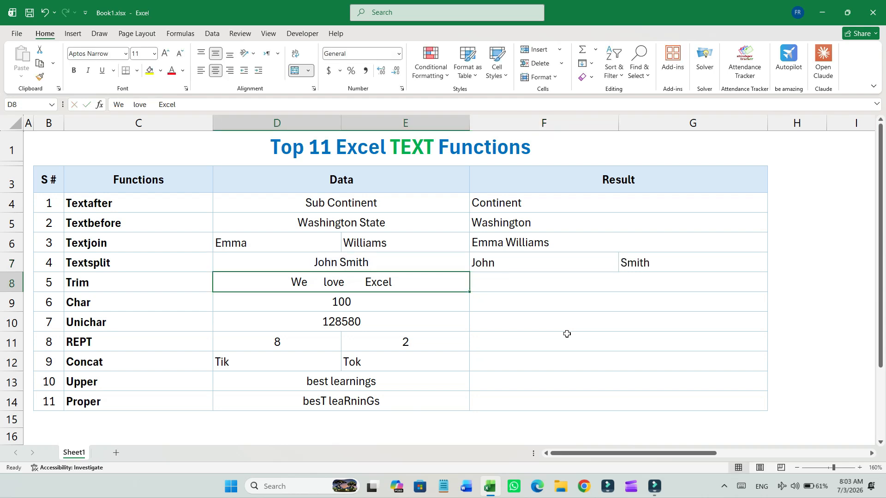
- In F8, enter a TRIM formula that removes the extra spaces from the text in D8
{"action": "left_click", "coordinate": [527, 265]}
{"action": "left_click_drag", "start_coordinate": [528, 264], "coordinate": [638, 264]}
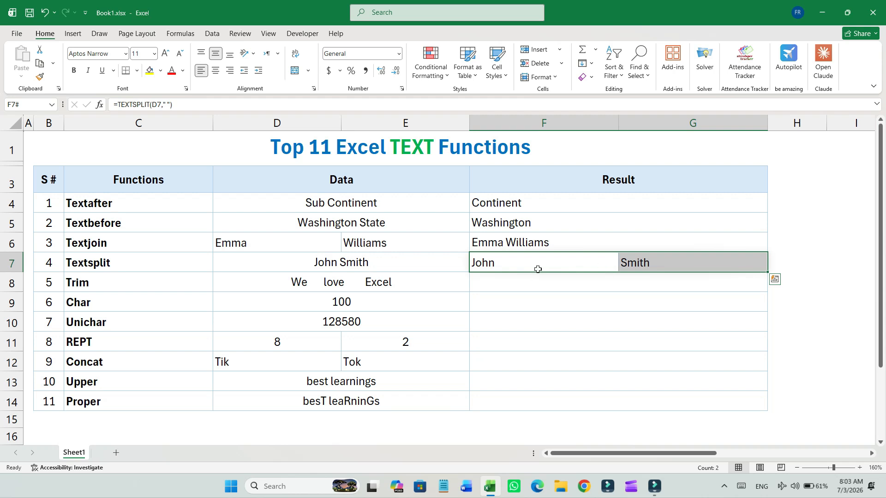
{"action": "left_click", "coordinate": [195, 266]}
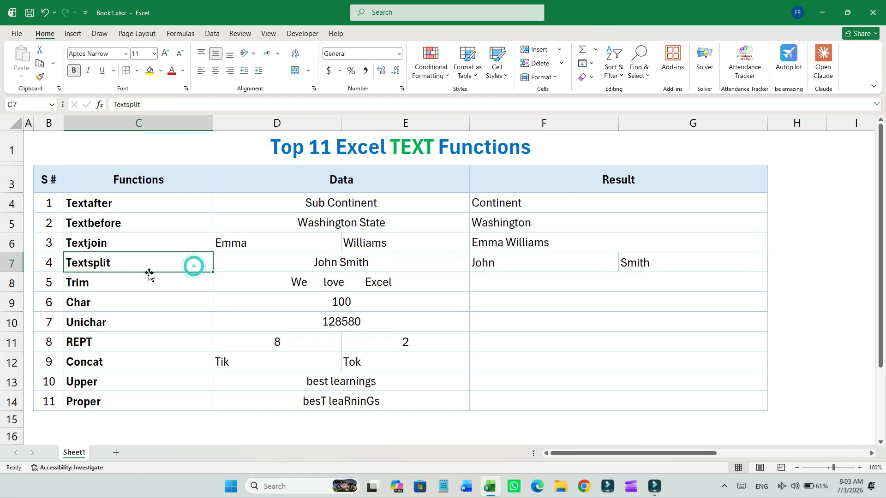
{"action": "left_click", "coordinate": [186, 284]}
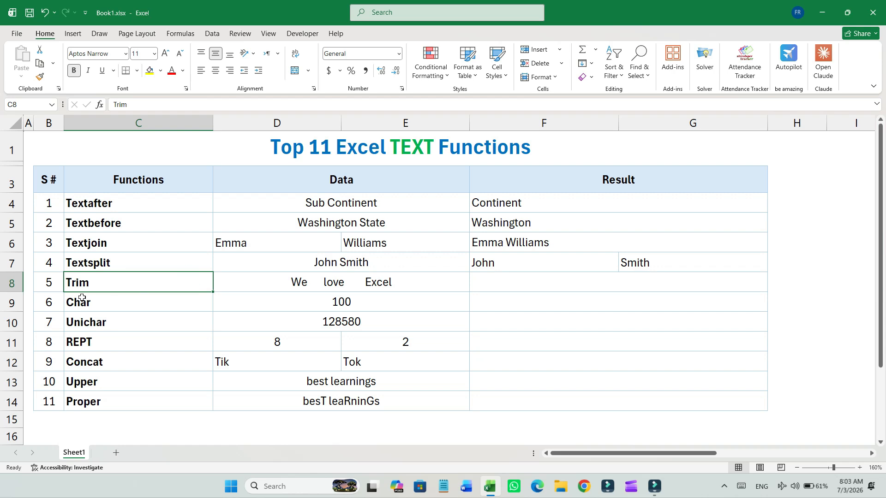
{"action": "left_click", "coordinate": [345, 292]}
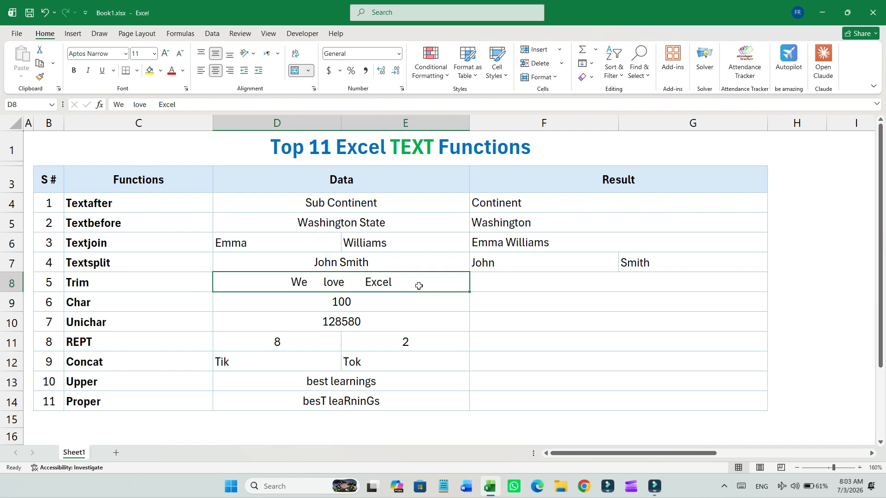
{"action": "left_click", "coordinate": [497, 281]}
{"action": "type", "text": "=TRIM("}
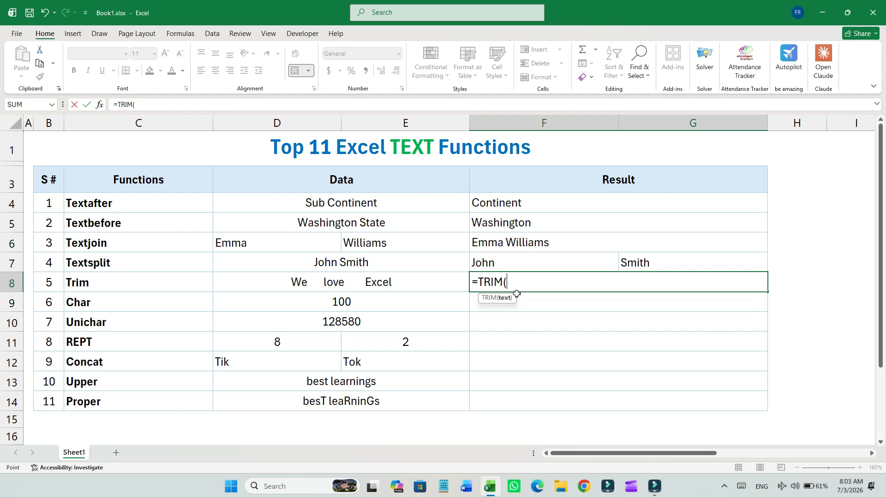
{"action": "key", "text": "Left"}
{"action": "type", "text": ","}
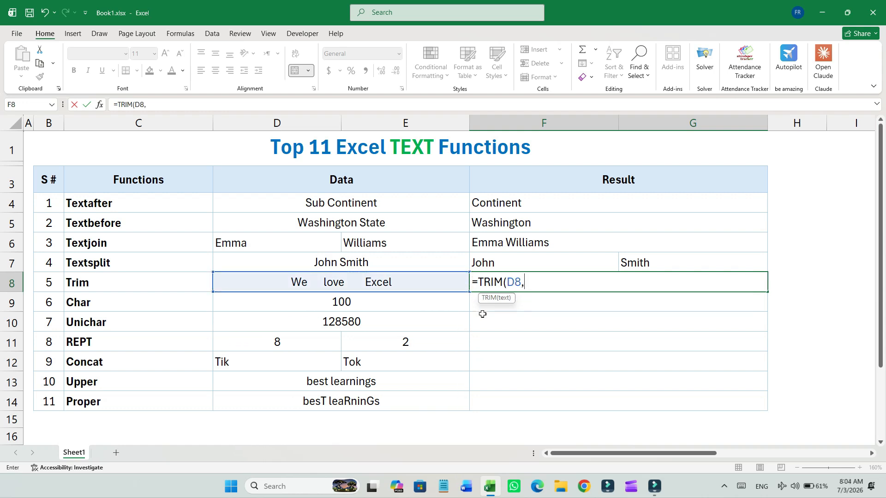
{"action": "key", "text": "BackSpace"}
{"action": "type", "text": ")"}
{"action": "key", "text": "Return"}
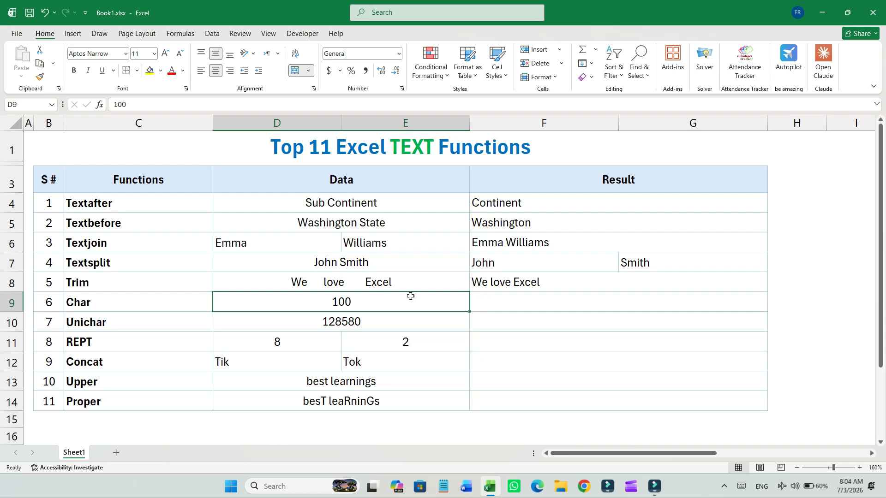
- In F9, enter a CHAR formula that returns the character for the code number in D9
{"action": "left_click", "coordinate": [170, 296]}
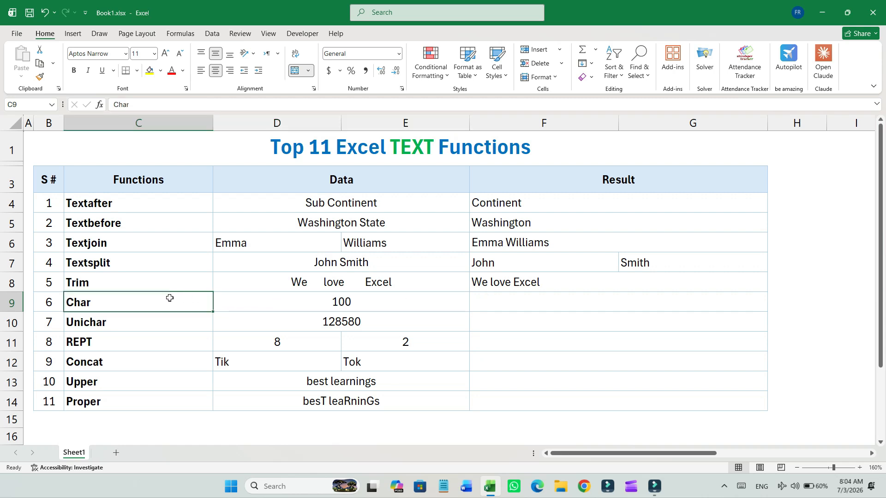
{"action": "left_click", "coordinate": [510, 308]}
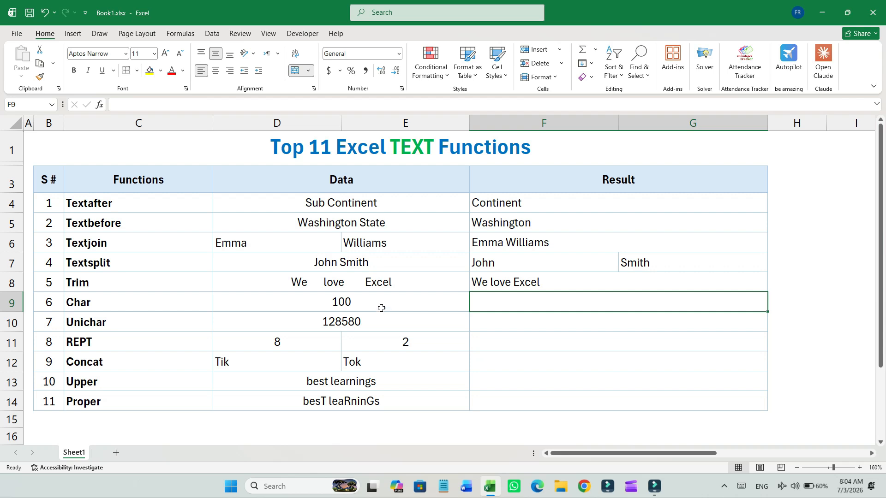
{"action": "type", "text": "=CHAR("}
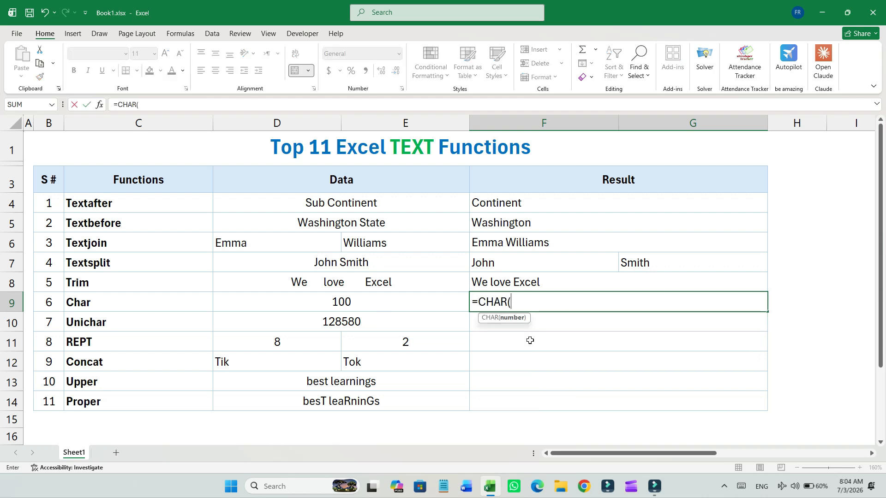
{"action": "key", "text": "Left"}
{"action": "key", "text": "Left"}
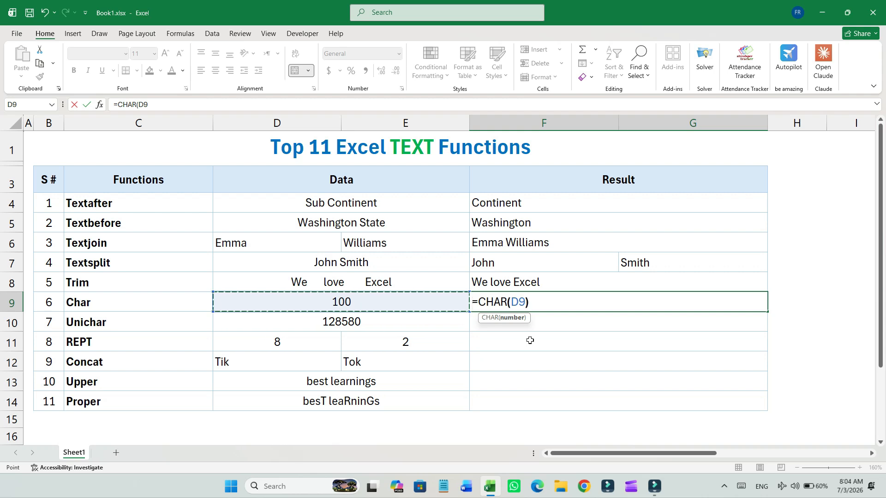
{"action": "type", "text": ")"}
{"action": "key", "text": "Return"}
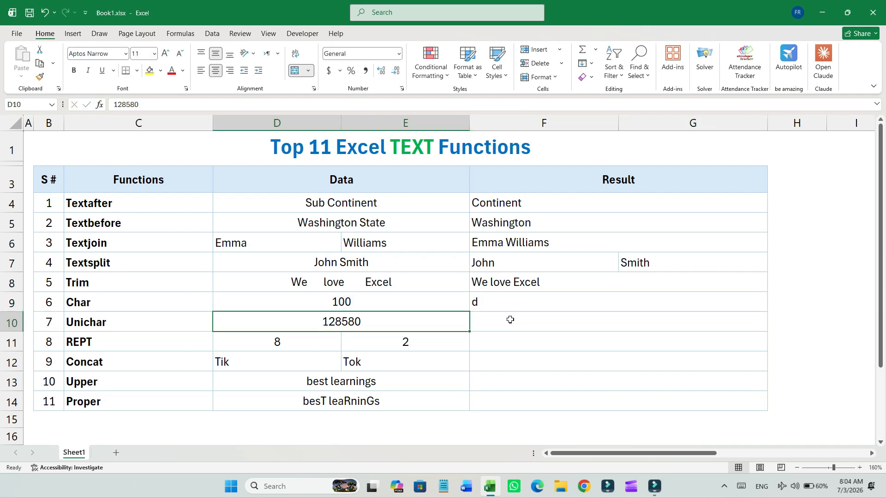
- Change the Char sample code in D9 to 88
{"action": "left_click", "coordinate": [386, 305]}
{"action": "type", "text": "88"}
{"action": "key", "text": "Return"}
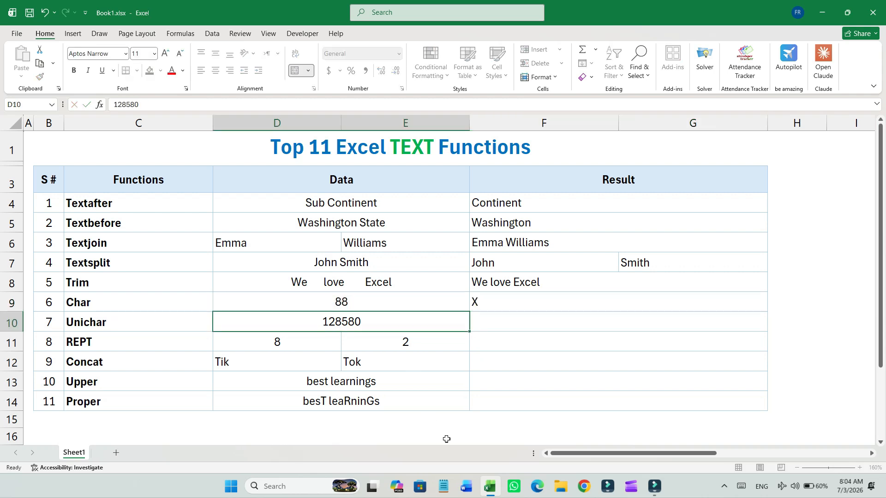
- Change the Char sample code in D9 to 60
{"action": "key", "text": "Up"}
{"action": "type", "text": "60"}
{"action": "key", "text": "Tab"}
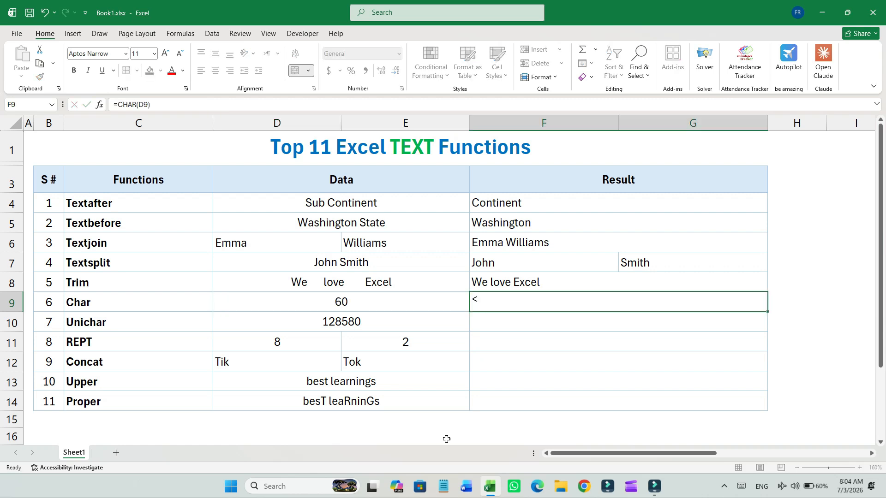
{"action": "key", "text": "Down"}
{"action": "key", "text": "Left"}
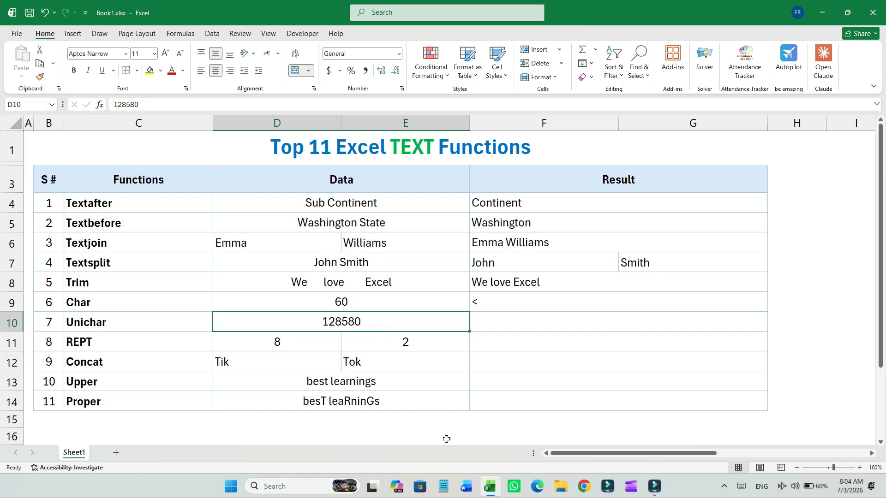
- In F10, enter a UNICHAR formula that returns the Unicode character for the number in D10
{"action": "left_click", "coordinate": [123, 327]}
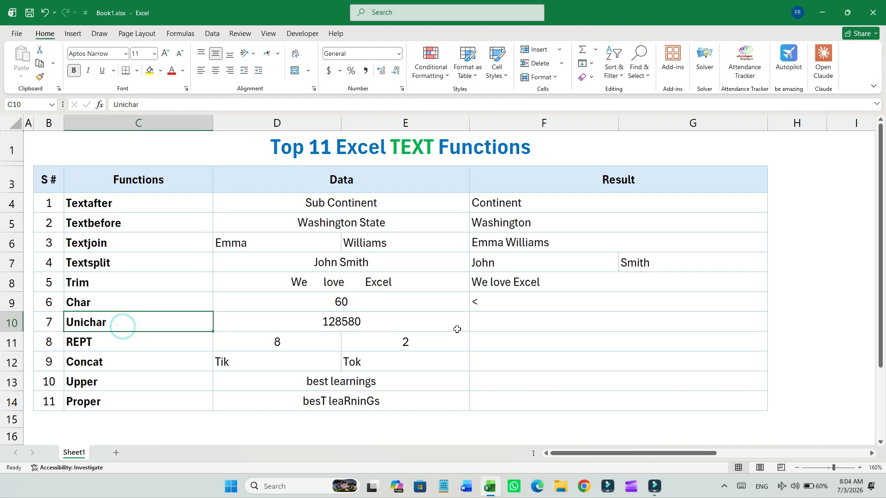
{"action": "left_click", "coordinate": [490, 327]}
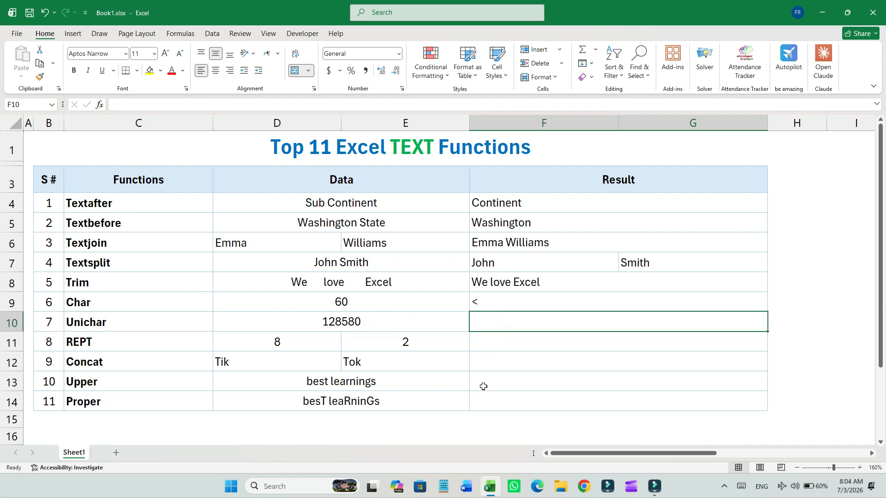
{"action": "type", "text": "=U"}
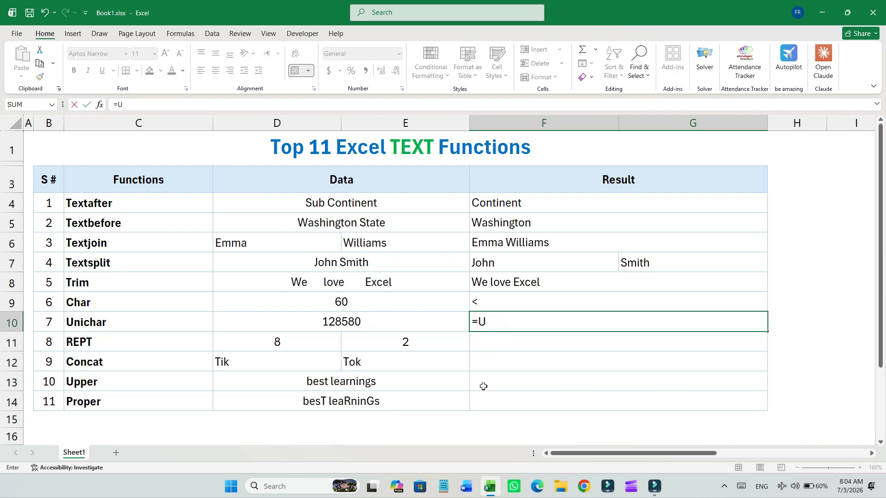
{"action": "type", "text": "NICHAR"}
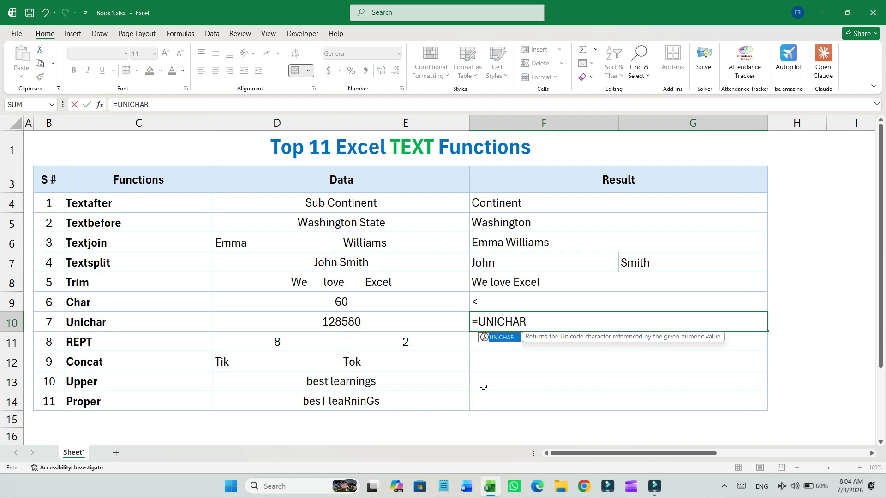
{"action": "type", "text": "("}
{"action": "key", "text": "Left"}
{"action": "key", "text": "Left"}
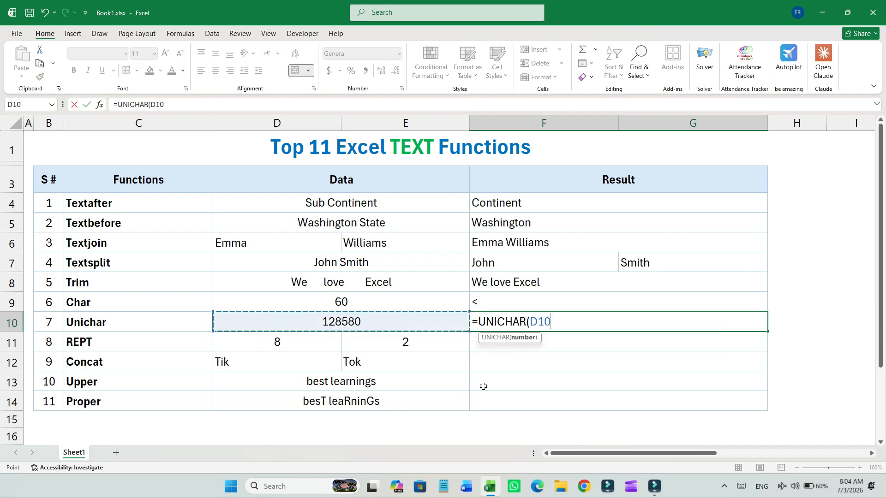
{"action": "key", "text": "Return"}
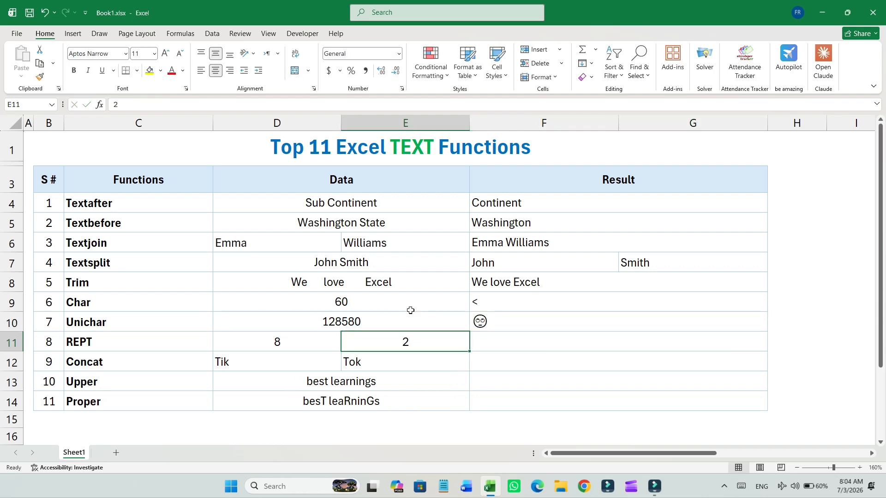
- Change the Unichar sample number in D10 to 128582
{"action": "left_click", "coordinate": [403, 320]}
{"action": "double_click", "coordinate": [402, 320]}
{"action": "key", "text": "shift+Left"}
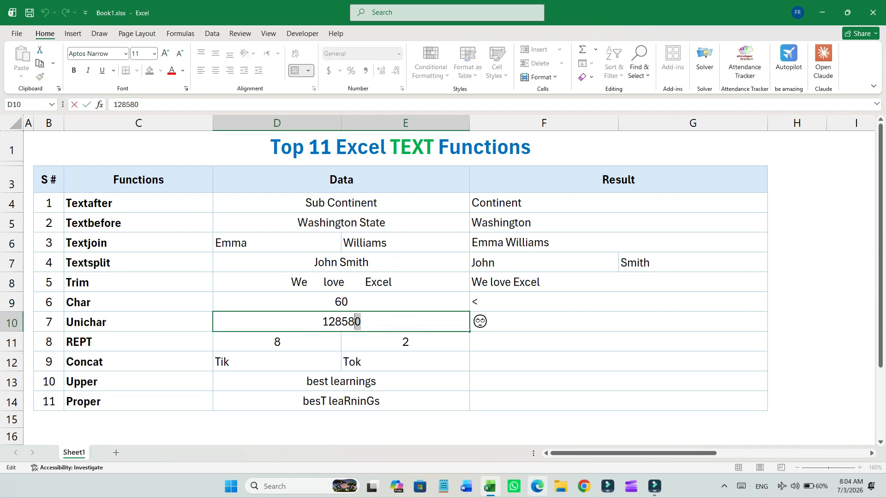
{"action": "type", "text": "2"}
{"action": "key", "text": "Return"}
{"action": "key", "text": "Up"}
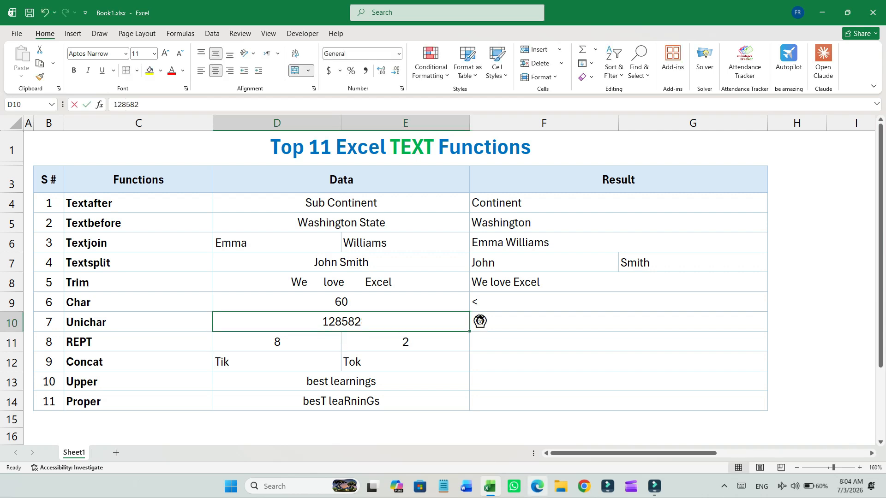
- Change the Unichar sample number in D10 to 128578
{"action": "key", "text": "F2"}
{"action": "key", "text": "shift+Left"}
{"action": "key", "text": "shift+Left"}
{"action": "type", "text": "78"}
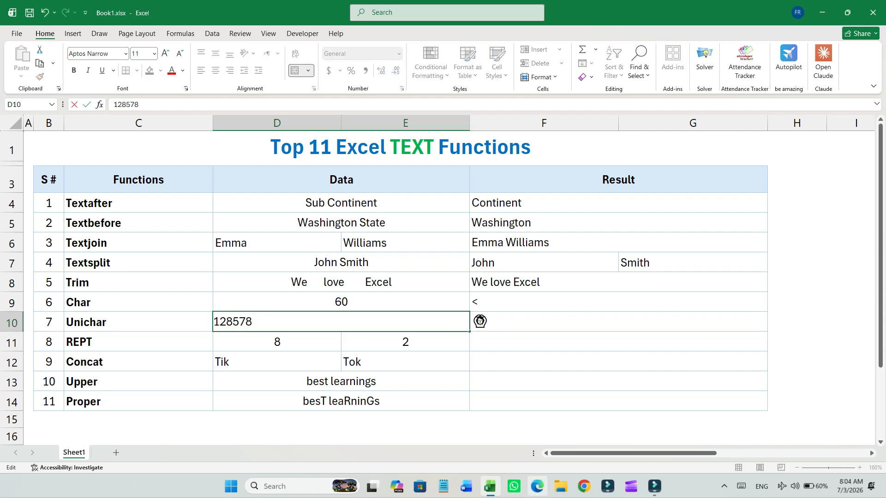
{"action": "key", "text": "Return"}
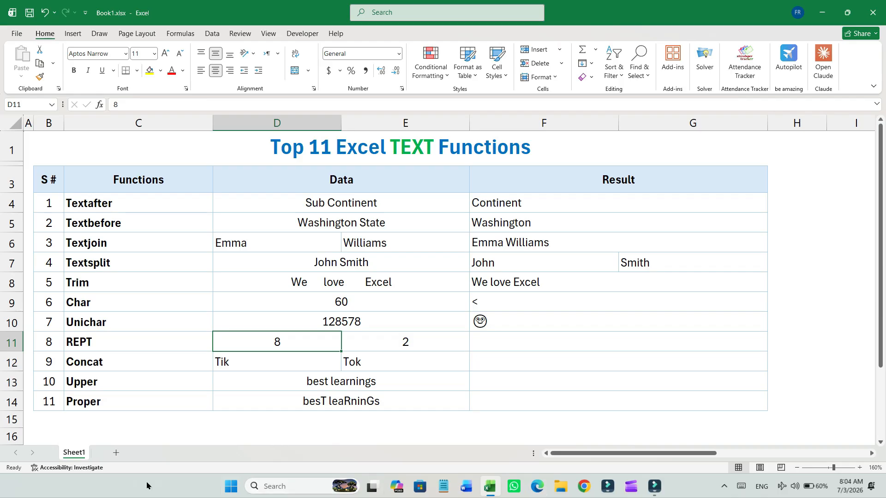
- In F11, enter a REPT formula that repeats the text in D11 the number of times given in E11
{"action": "left_click", "coordinate": [170, 347]}
{"action": "left_click", "coordinate": [313, 352]}
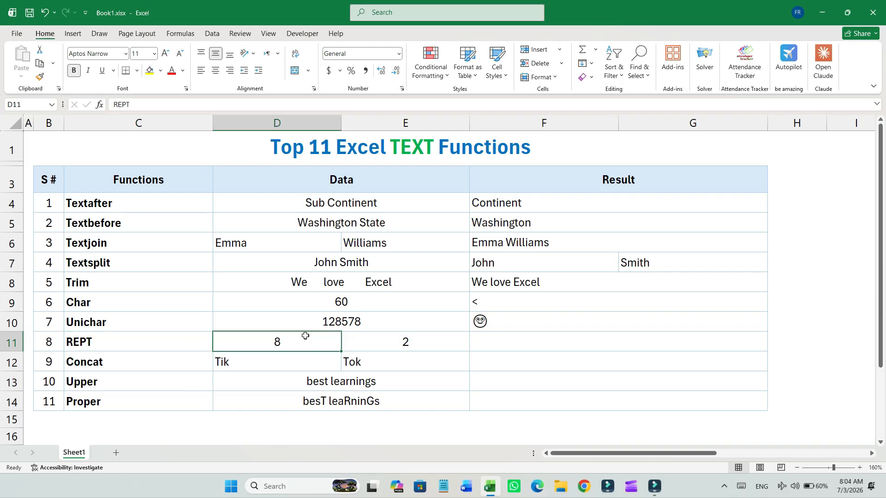
{"action": "left_click", "coordinate": [370, 348]}
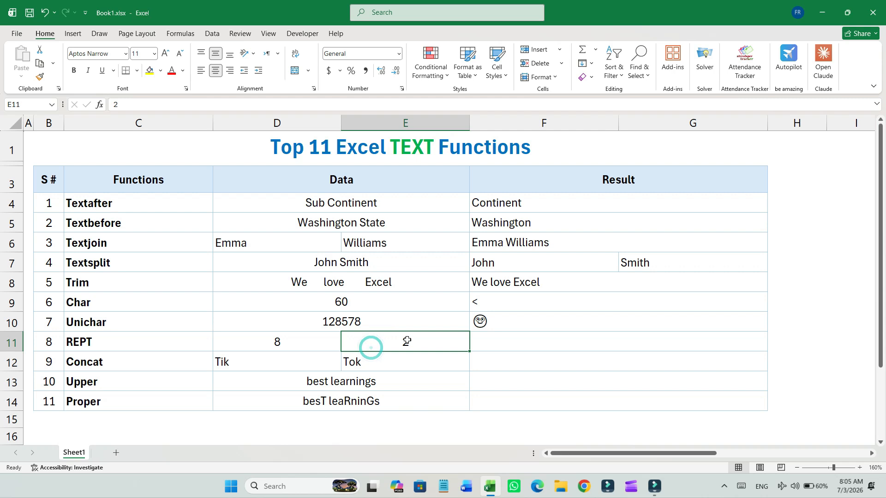
{"action": "left_click", "coordinate": [534, 349]}
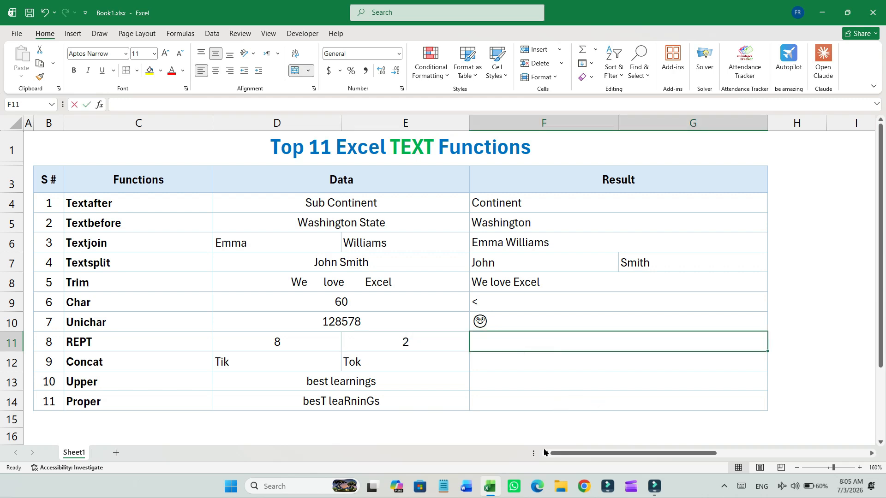
{"action": "type", "text": "88"}
{"action": "key", "text": "BackSpace"}
{"action": "key", "text": "BackSpace"}
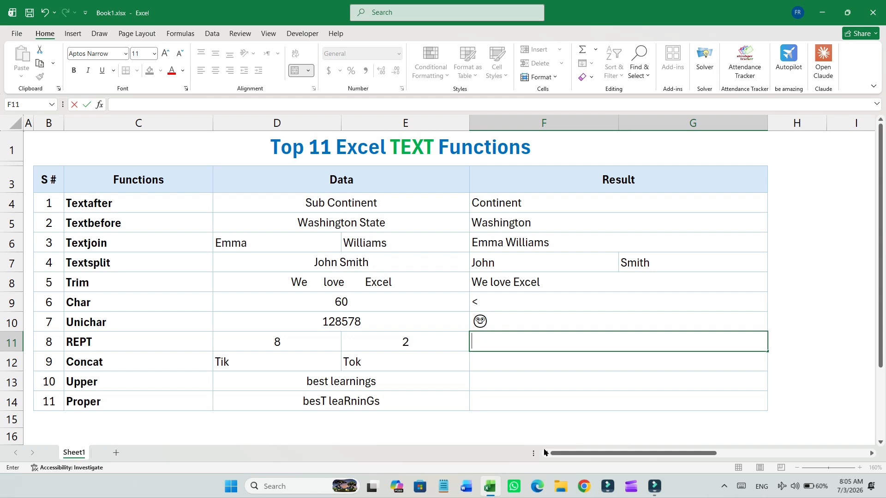
{"action": "type", "text": "=REPT("}
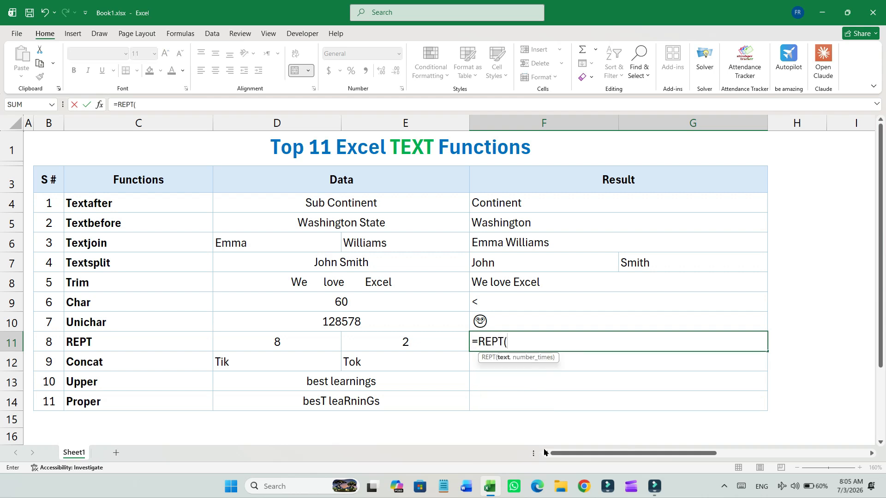
{"action": "key", "text": "Left"}
{"action": "key", "text": "Left"}
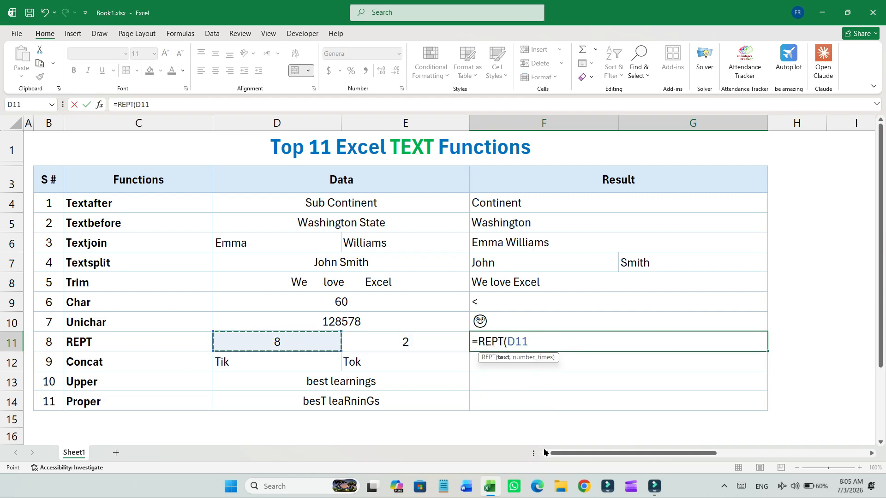
{"action": "type", "text": ","}
{"action": "key", "text": "Left"}
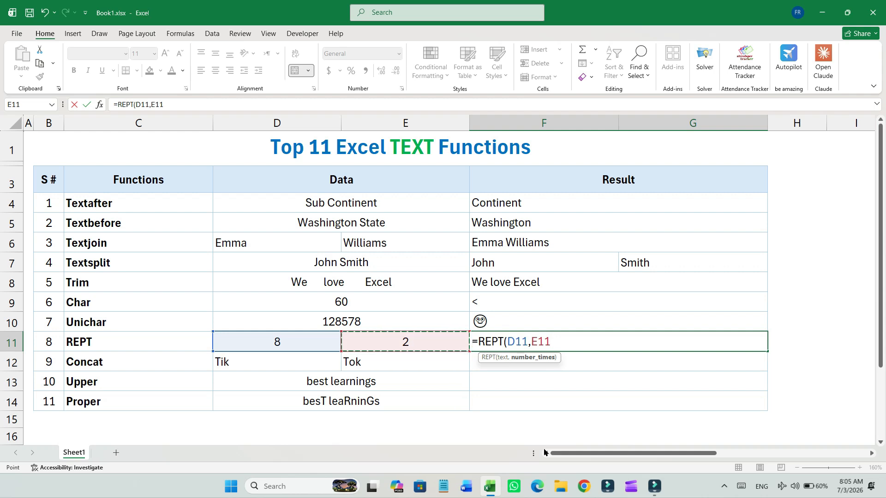
{"action": "type", "text": ")"}
{"action": "key", "text": "Return"}
- Change the REPT repeat count in E11 to 6
{"action": "key", "text": "Up"}
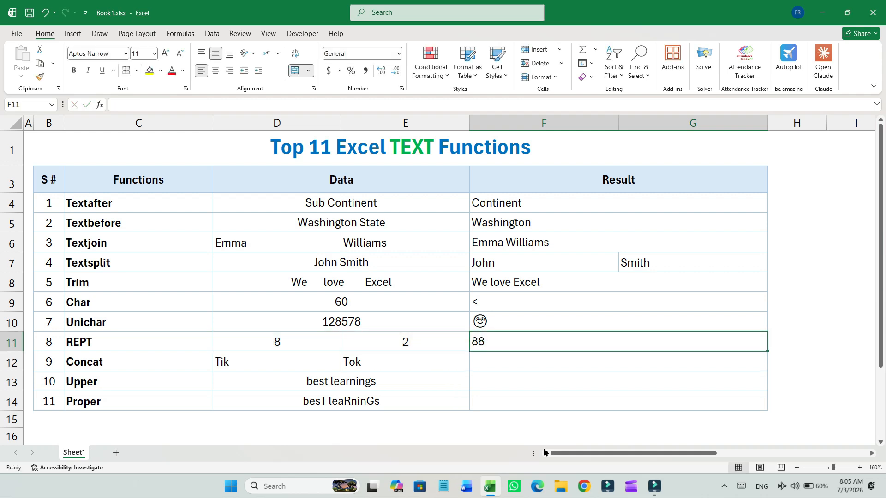
{"action": "key", "text": "Left"}
{"action": "type", "text": "6"}
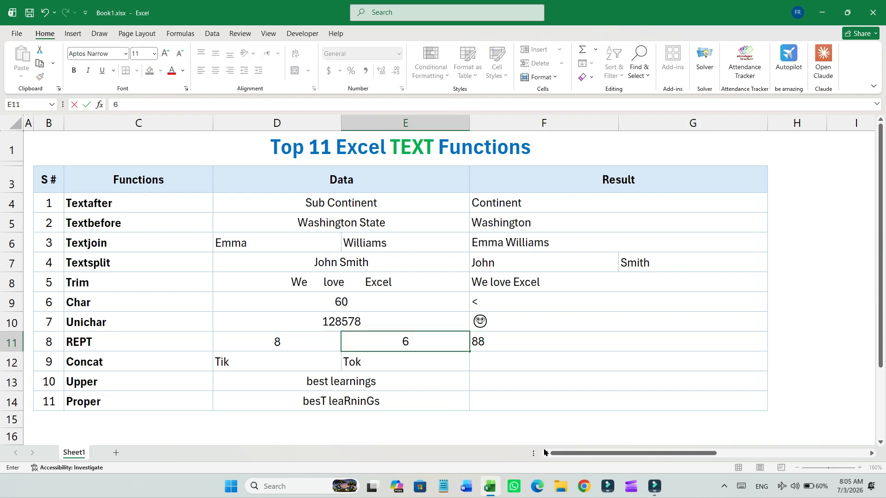
{"action": "key", "text": "Return"}
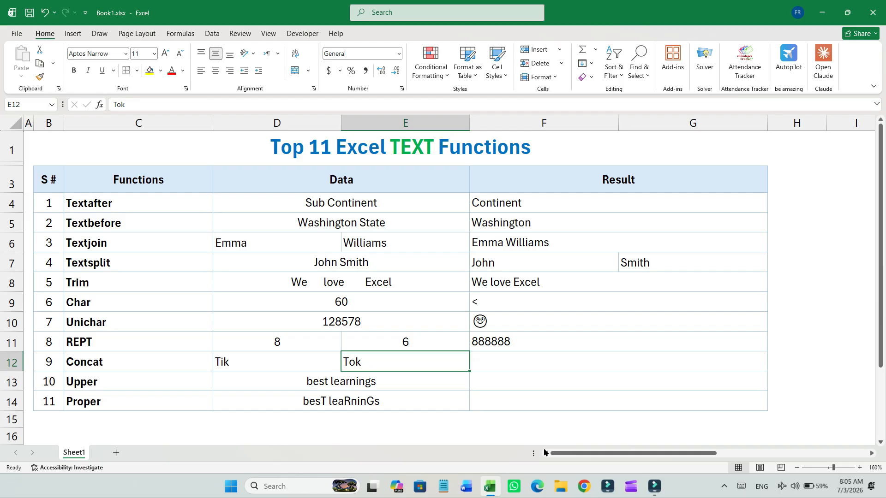
- In F12, enter a CONCAT formula that joins the texts in D12 and E12
{"action": "key", "text": "Left"}
{"action": "key", "text": "Left"}
{"action": "key", "text": "Right"}
{"action": "key", "text": "Right"}
{"action": "key", "text": "Right"}
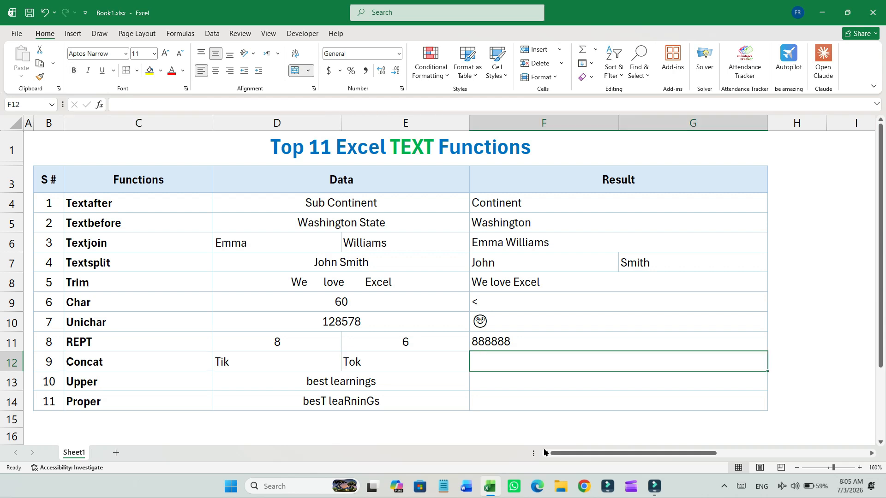
{"action": "type", "text": "=CONCA"}
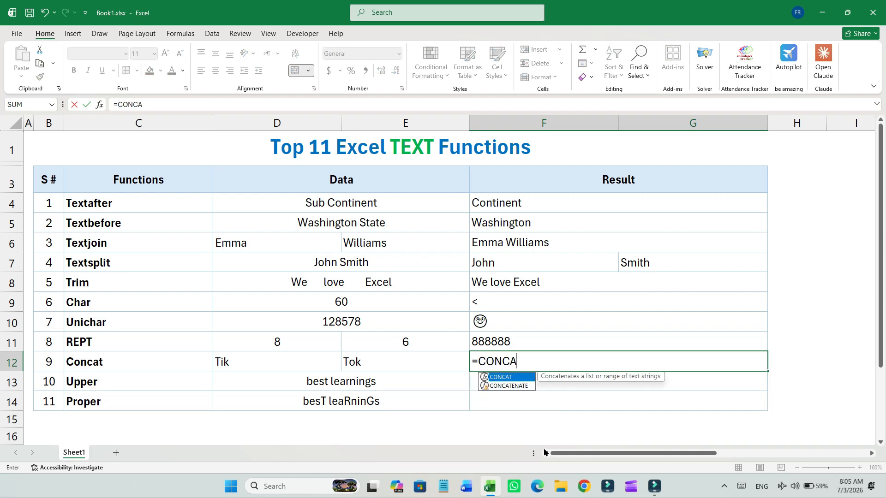
{"action": "type", "text": "T("}
{"action": "key", "text": "Left"}
{"action": "key", "text": "Left"}
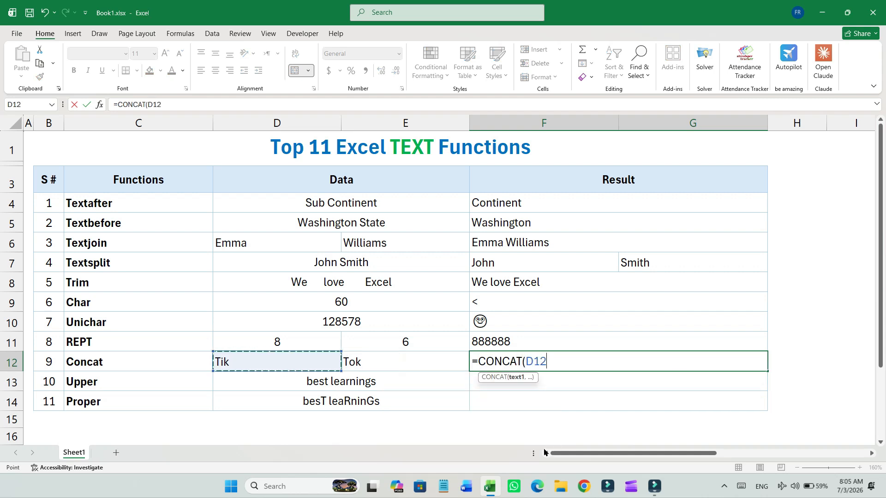
{"action": "type", "text": ","}
{"action": "key", "text": "Right"}
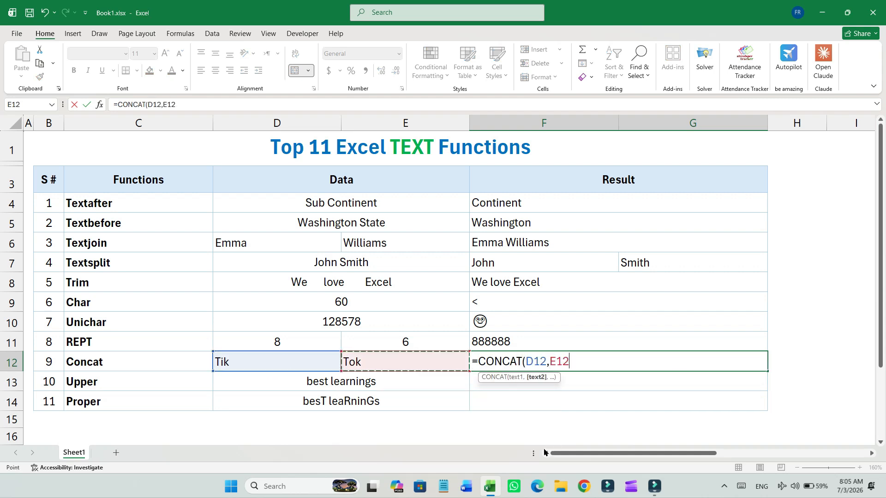
{"action": "key", "text": "ctrl+Return"}
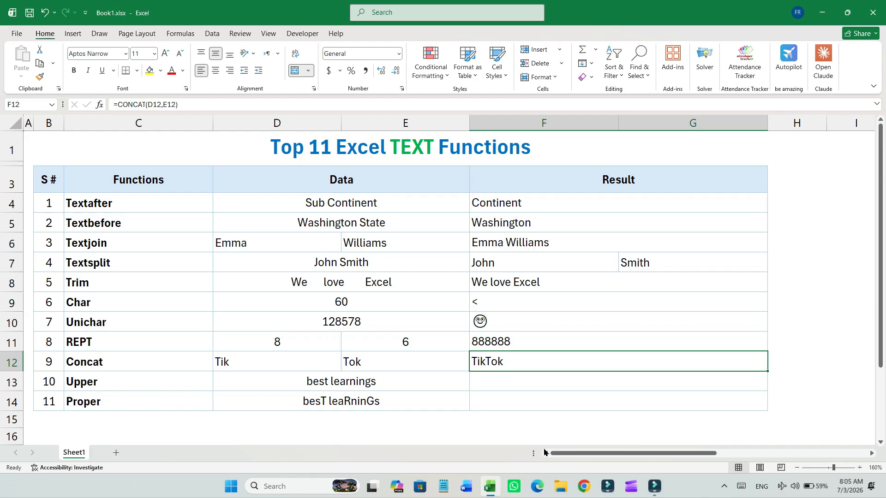
- In F13, enter an UPPER formula that converts the text in D13 to capitals
{"action": "key", "text": "Down"}
{"action": "left_click", "coordinate": [130, 387]}
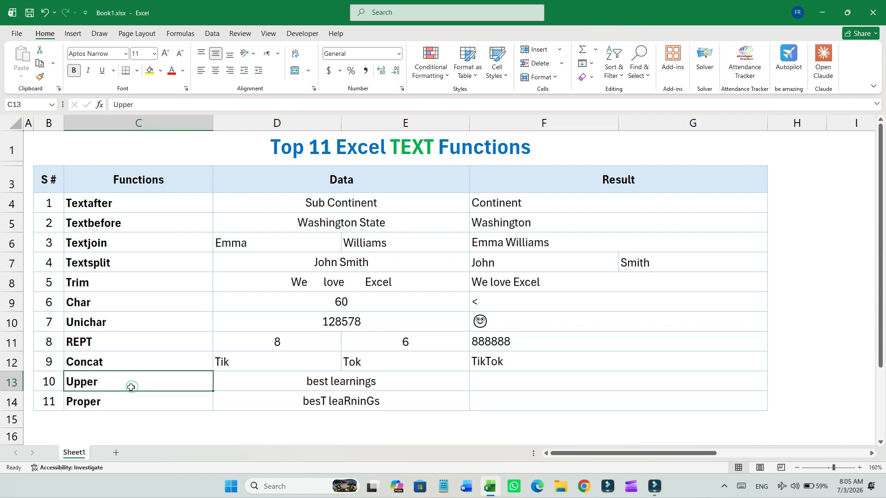
{"action": "left_click", "coordinate": [544, 390]}
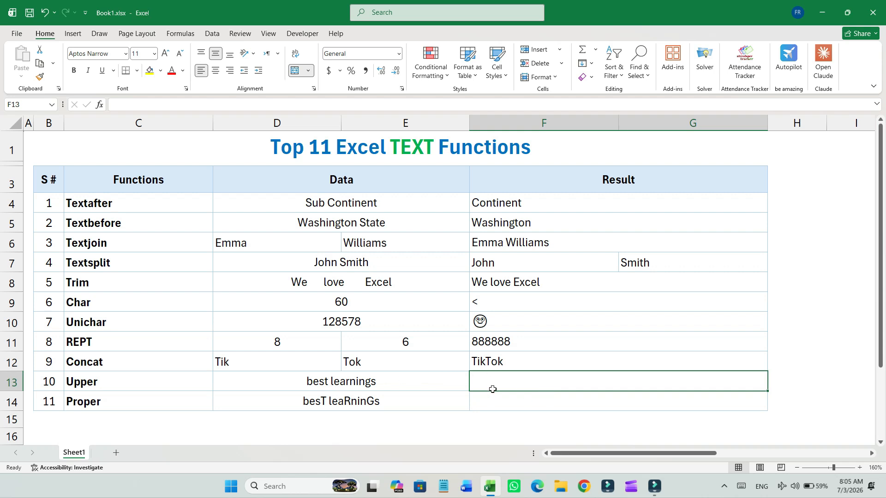
{"action": "key", "text": "F2"}
{"action": "type", "text": "=UPPER("}
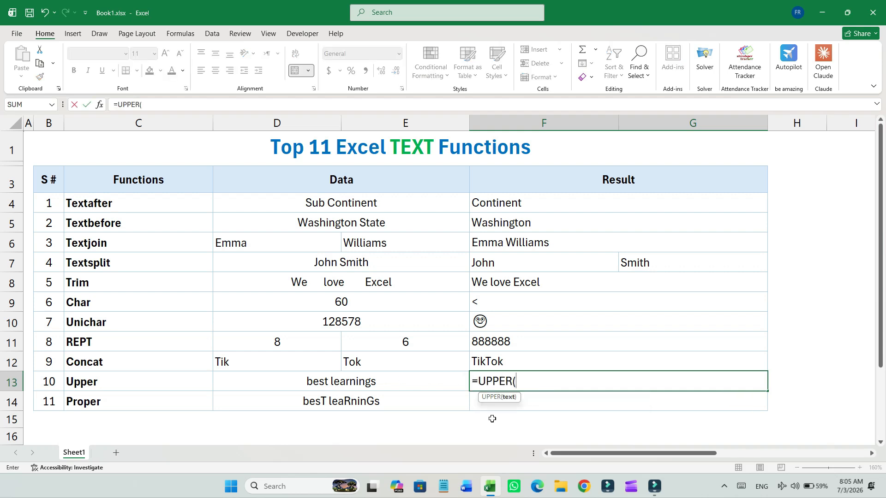
{"action": "key", "text": "Left"}
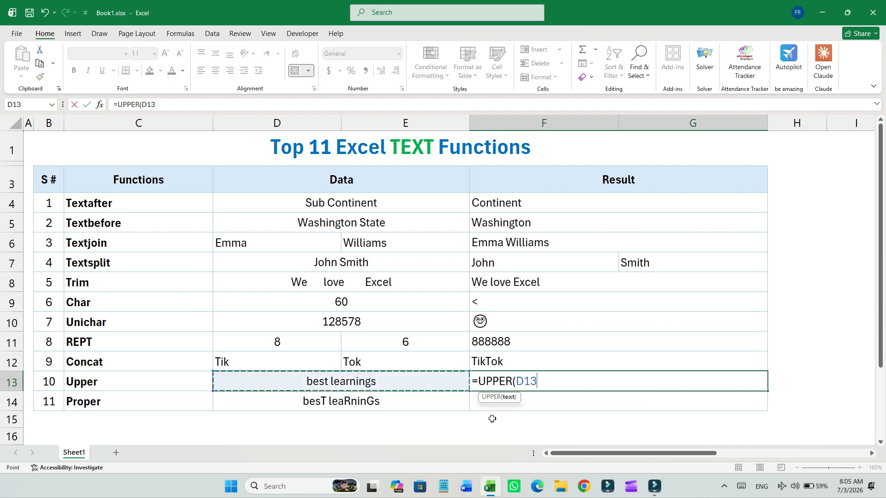
{"action": "key", "text": "Return"}
- In F14, enter a PROPER formula that capitalises each word of the text in D14
{"action": "key", "text": "Left"}
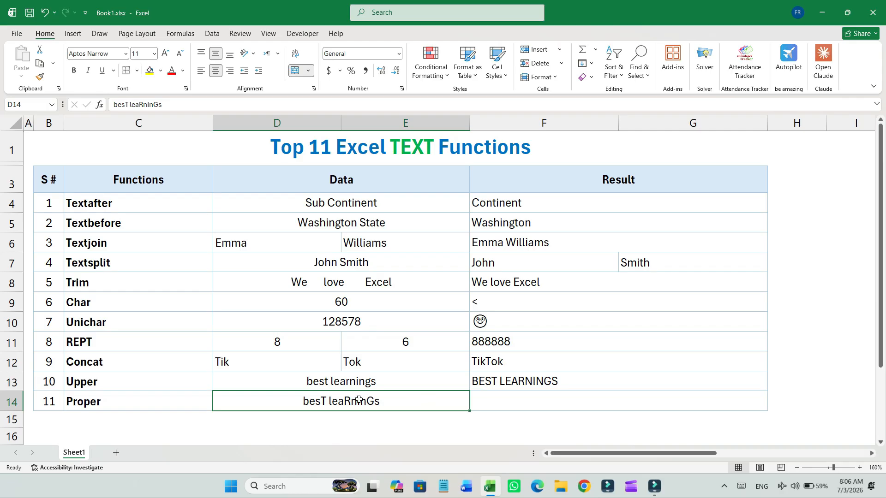
{"action": "left_click", "coordinate": [157, 402]}
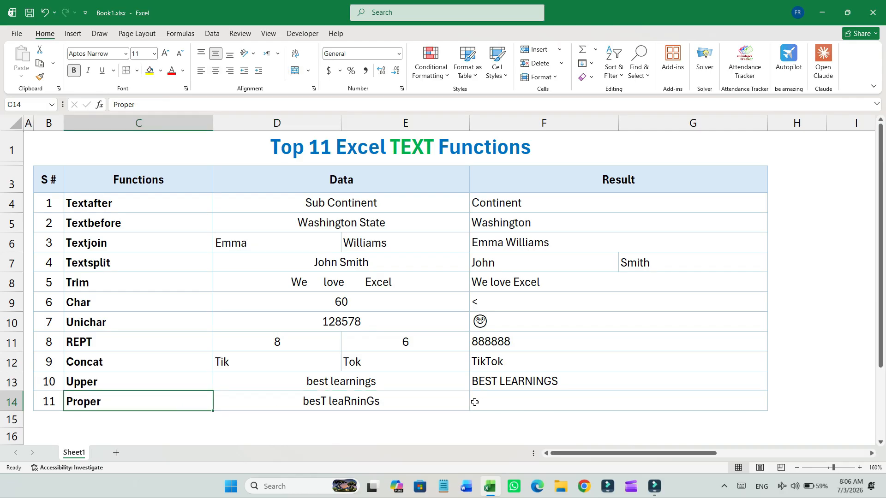
{"action": "left_click", "coordinate": [423, 402]}
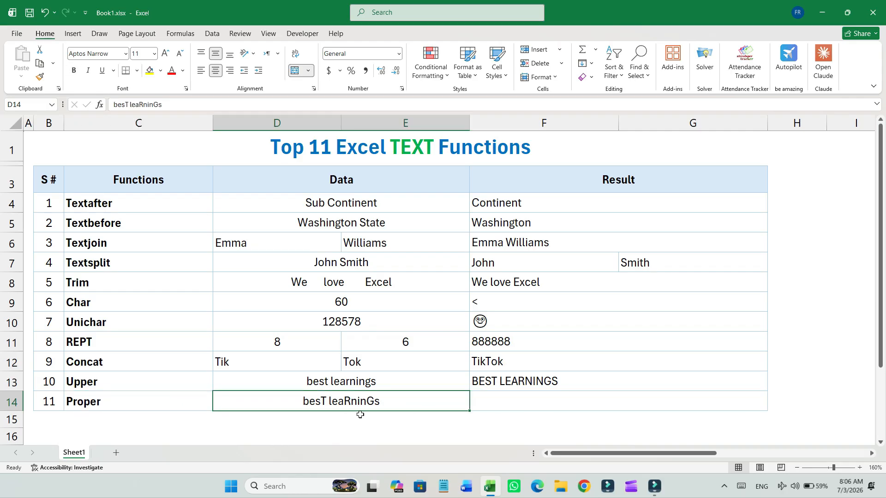
{"action": "left_click", "coordinate": [504, 402]}
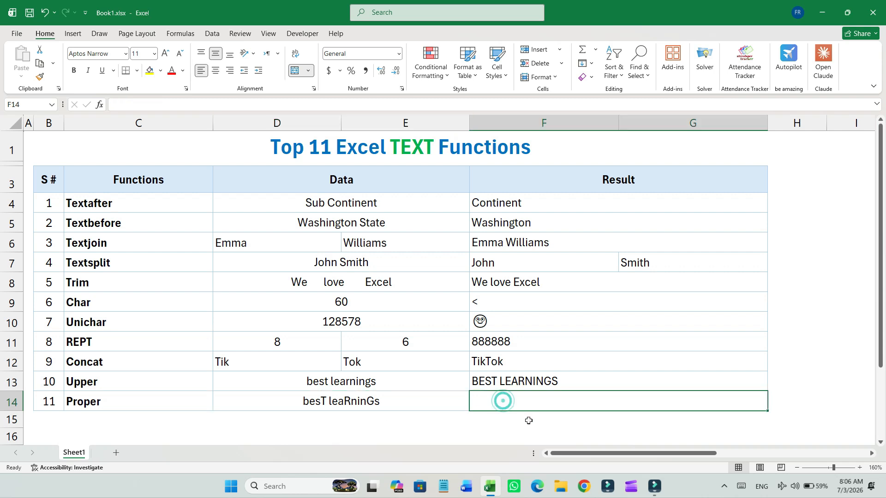
{"action": "type", "text": "=PROPER("}
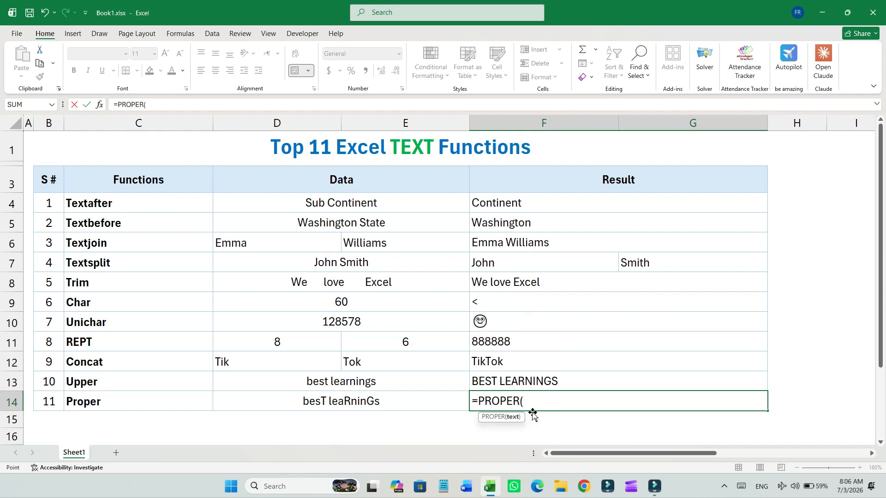
{"action": "key", "text": "Left"}
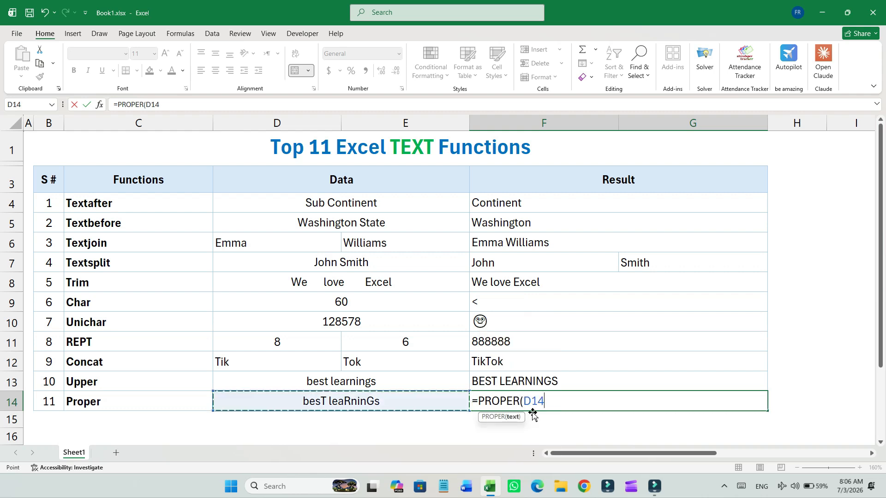
{"action": "type", "text": ")"}
{"action": "key", "text": "Return"}
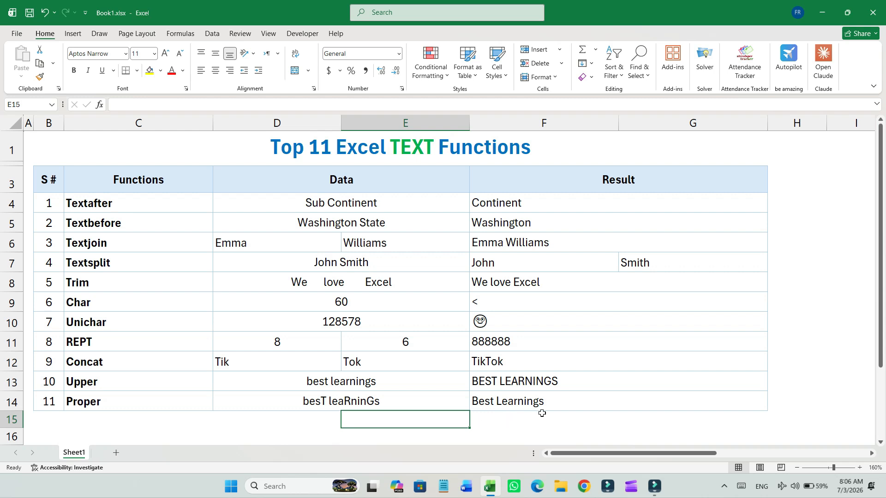
{"action": "left_click", "coordinate": [644, 420]}
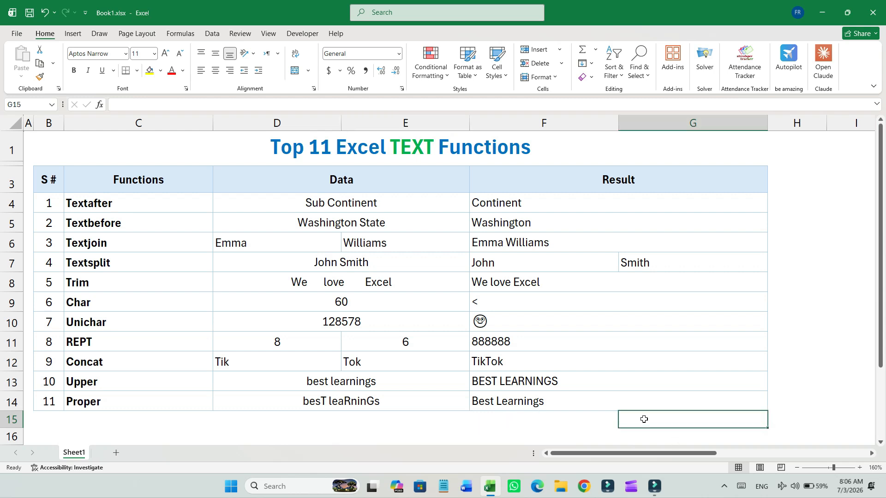